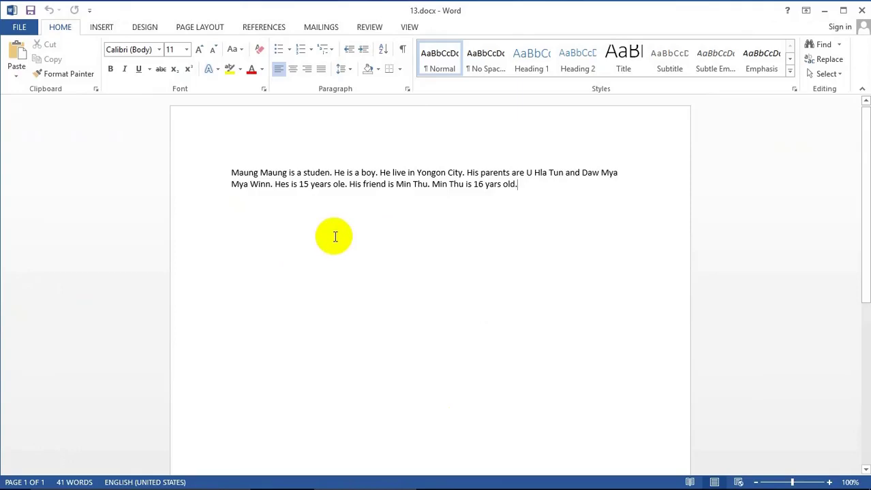
Step: Add two automatic border lines below the paragraph, a triple line from ### and a dotted line from ***
key(Return)
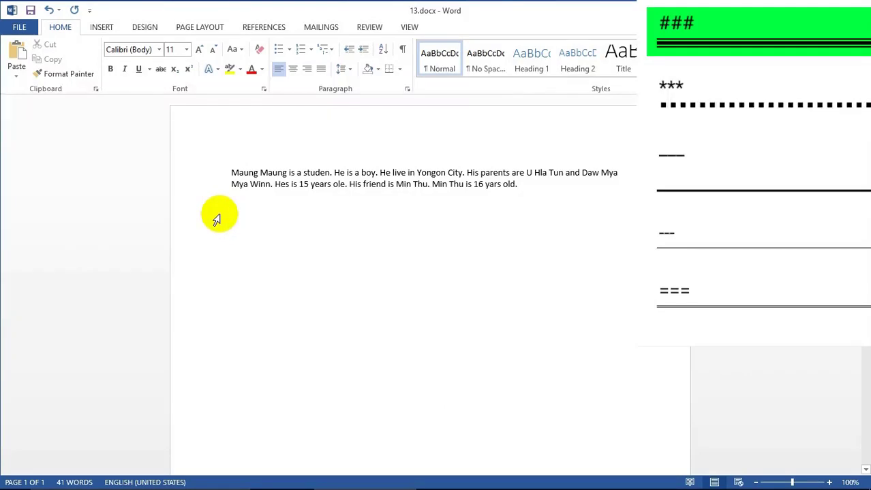
text(###)
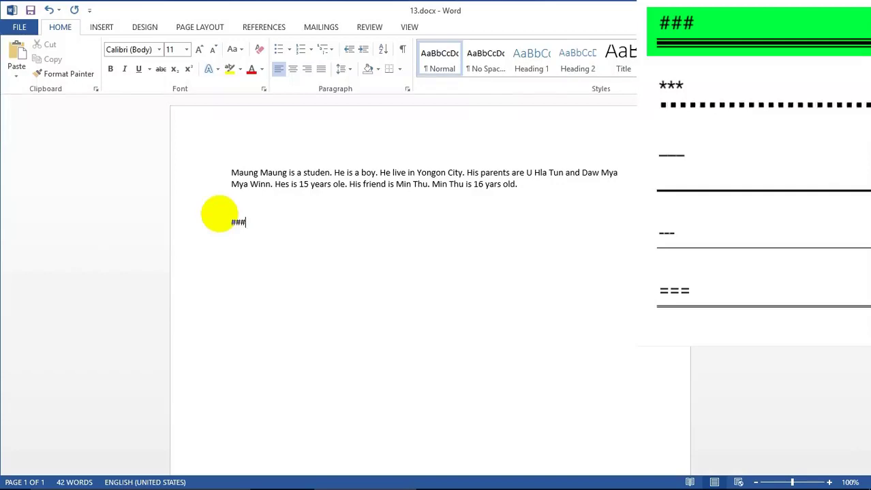
key(Return)
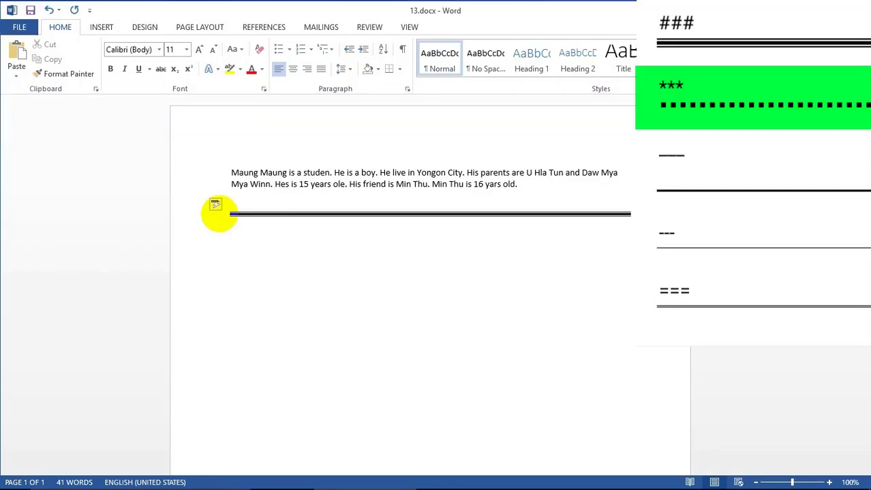
text(***)
key(Return)
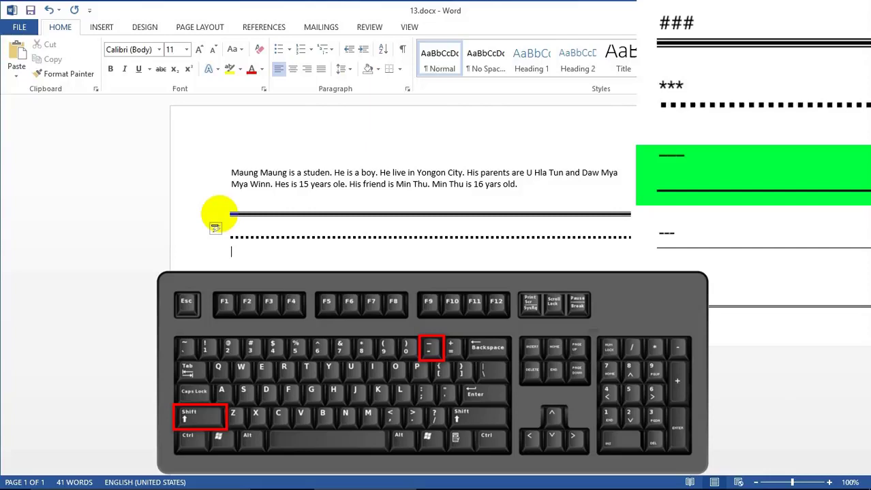
Step: Add three more automatic border lines below the dotted one, using ___, --- and === in that order
text(___)
key(Return)
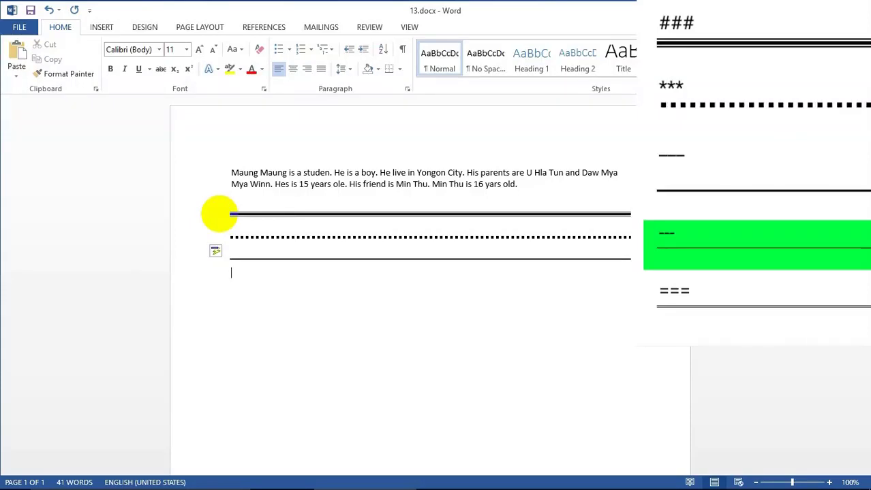
text(---)
key(Return)
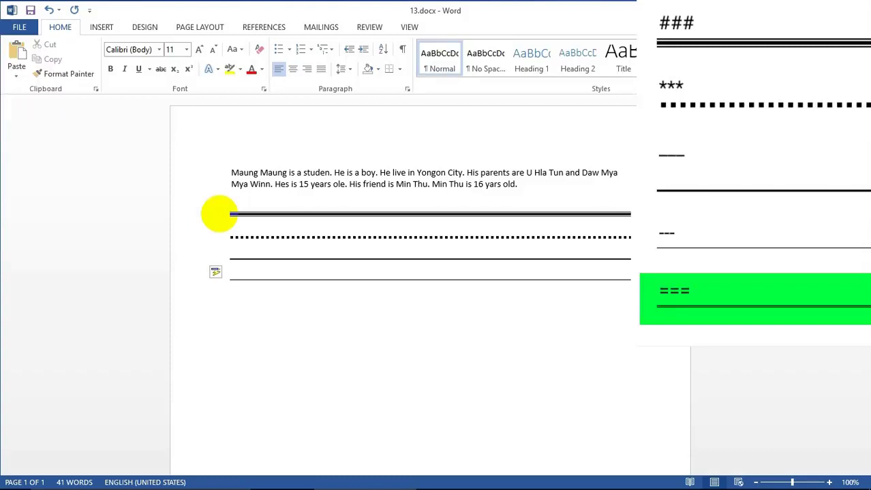
text(===)
key(Return)
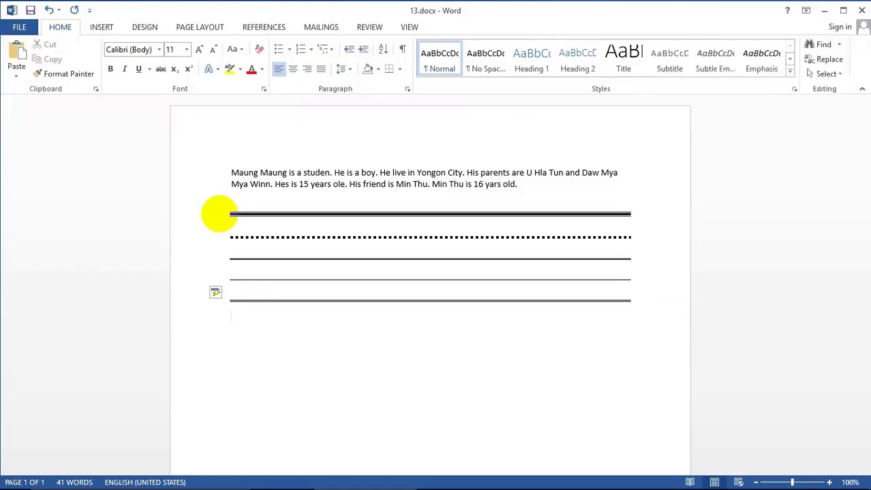
Step: Delete all the horizontal border lines below the paragraph
drag(230, 321, 228, 223)
key(Delete)
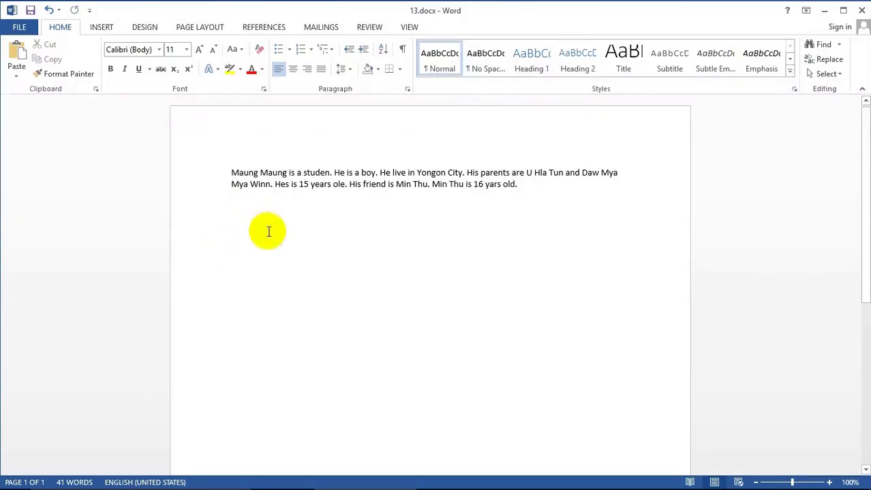
Step: Turn on Check spelling as you type and Mark grammar errors as you type in the proofing options
click(21, 27)
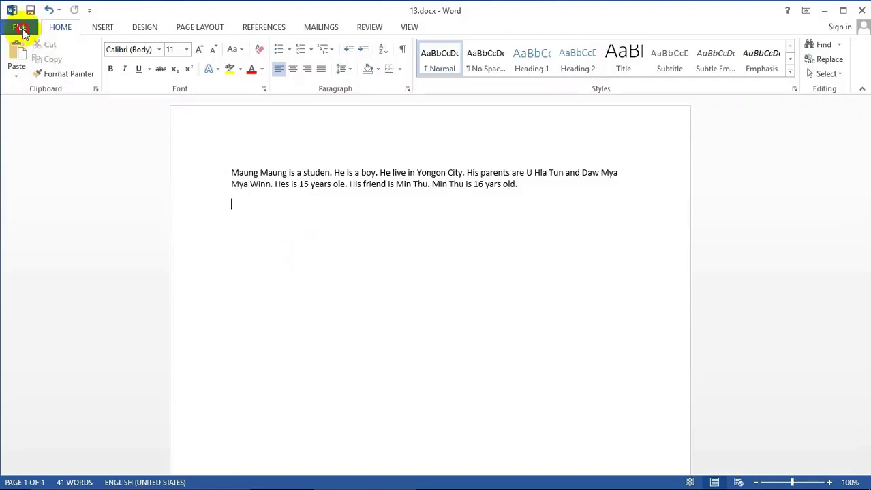
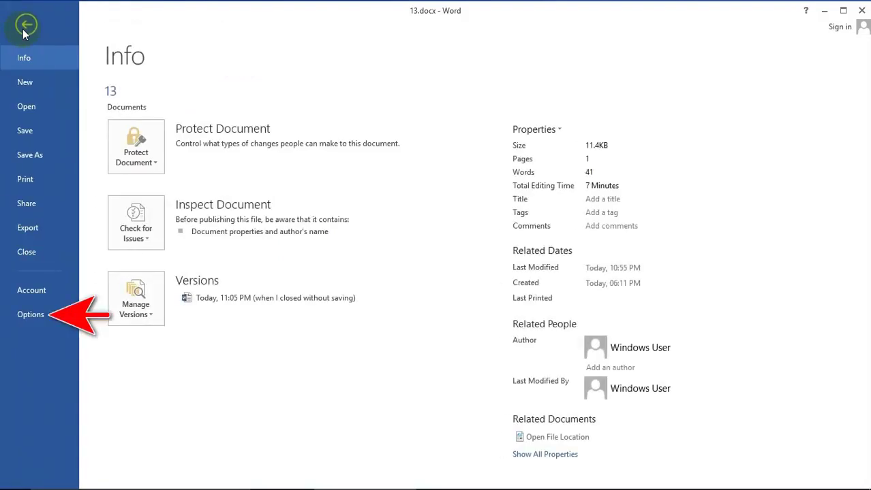
click(34, 317)
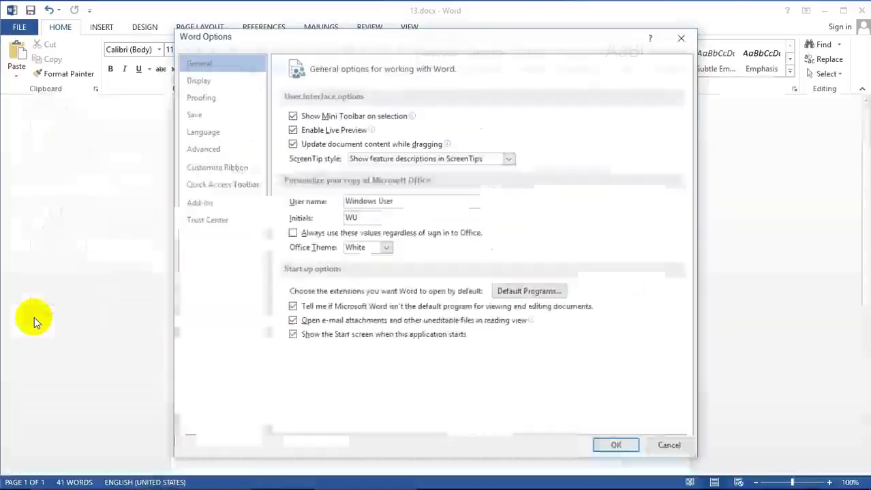
click(196, 102)
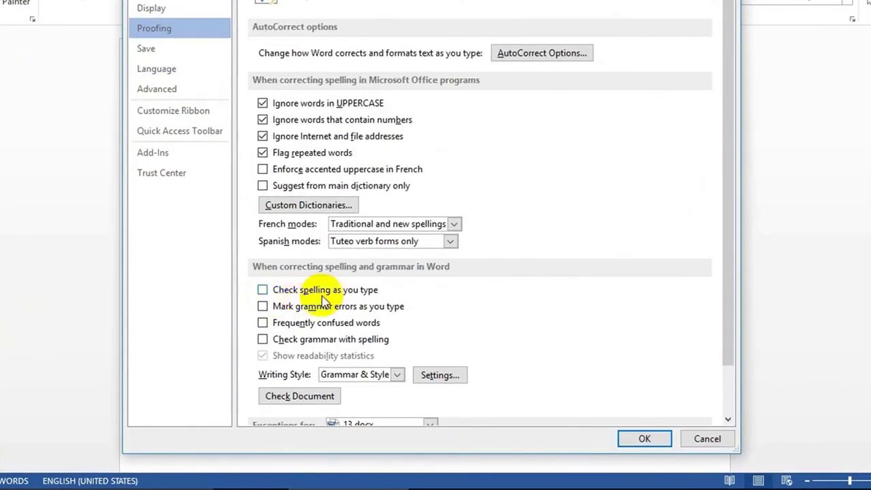
click(263, 290)
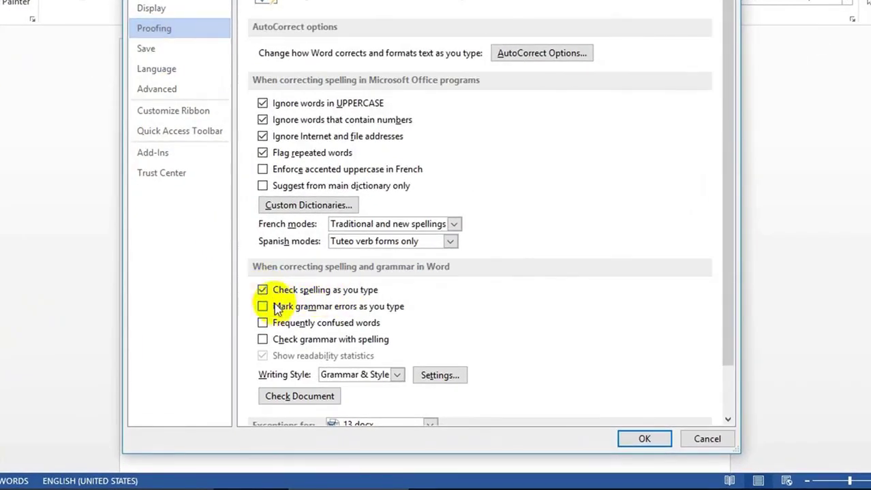
click(263, 308)
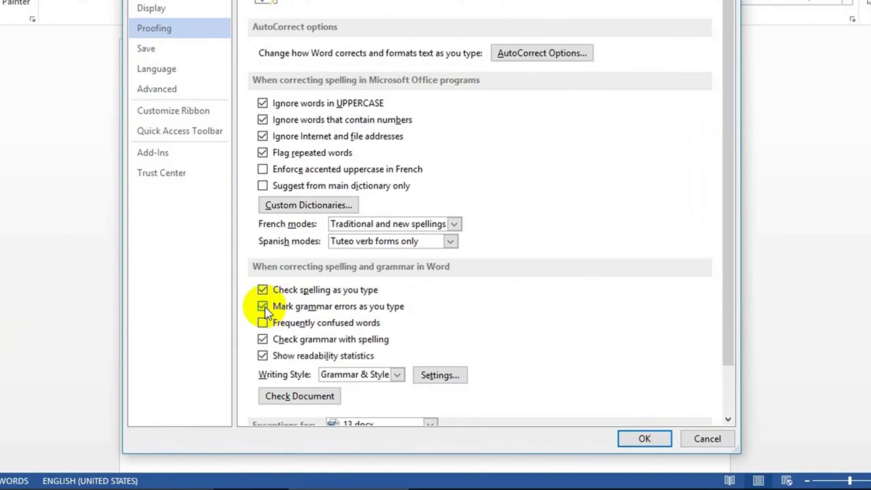
click(640, 437)
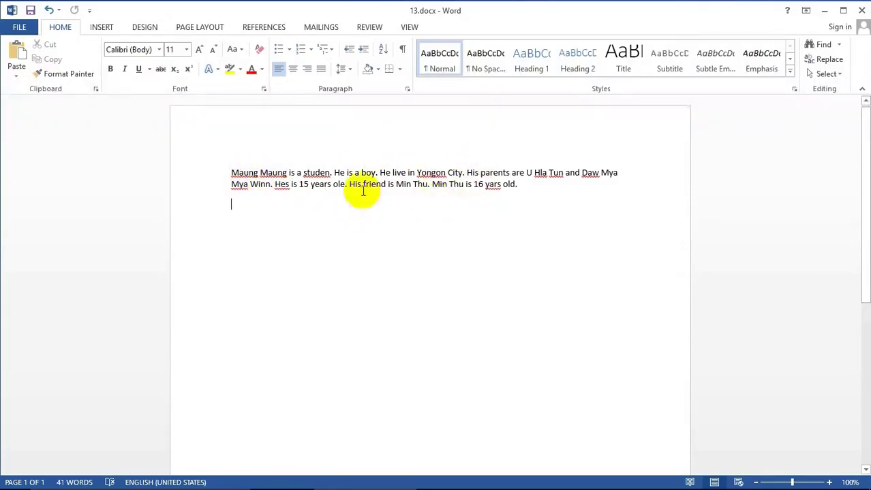
Step: Turn off Check spelling as you type, Mark grammar errors as you type and Check grammar with spelling in the proofing options
click(19, 26)
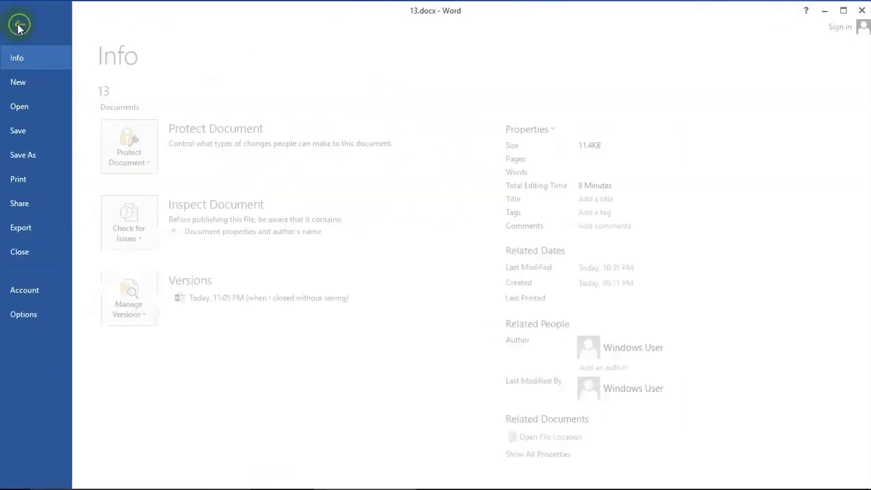
click(53, 316)
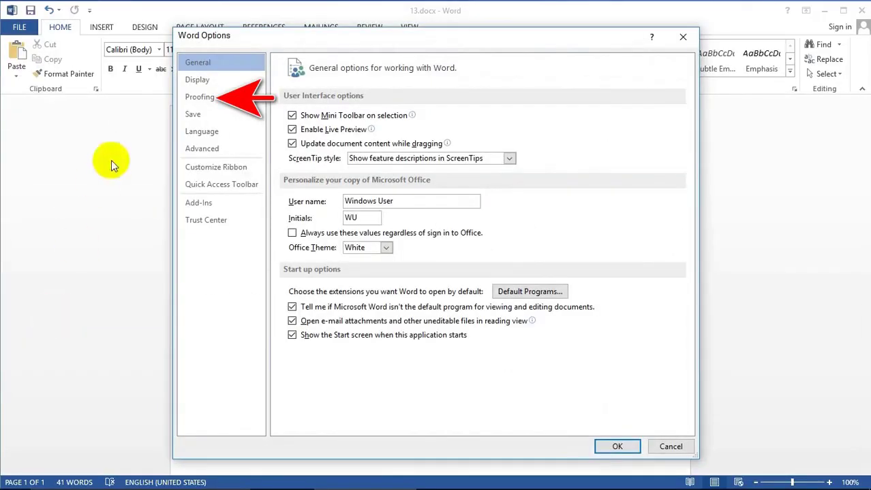
click(210, 97)
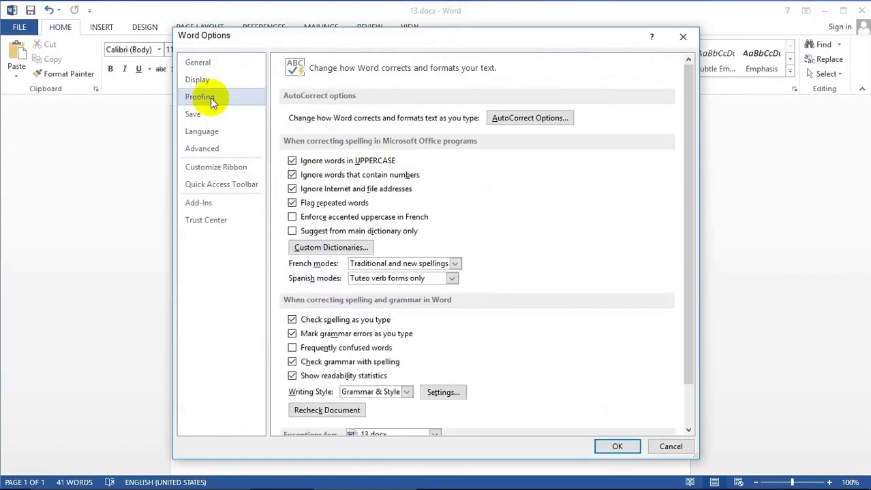
click(292, 321)
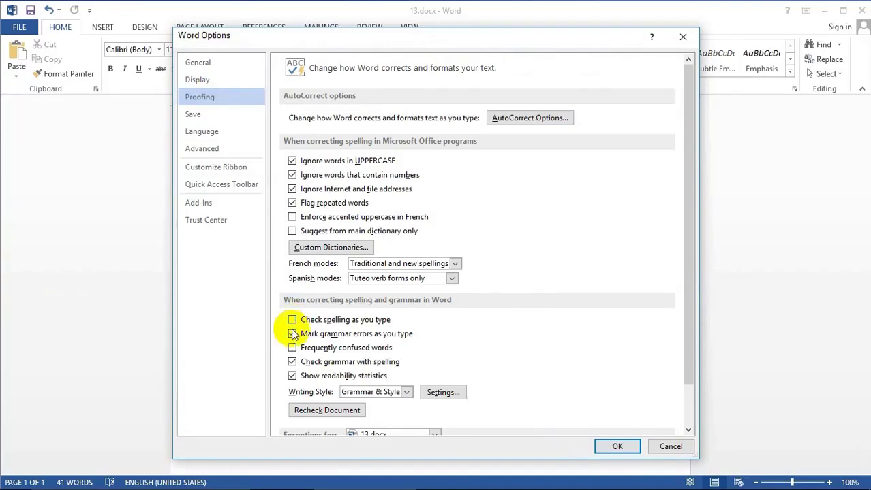
click(291, 362)
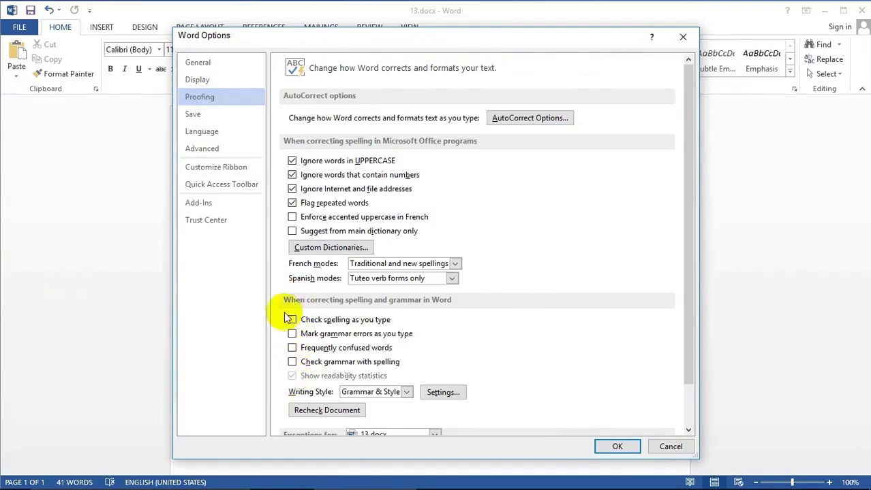
click(615, 446)
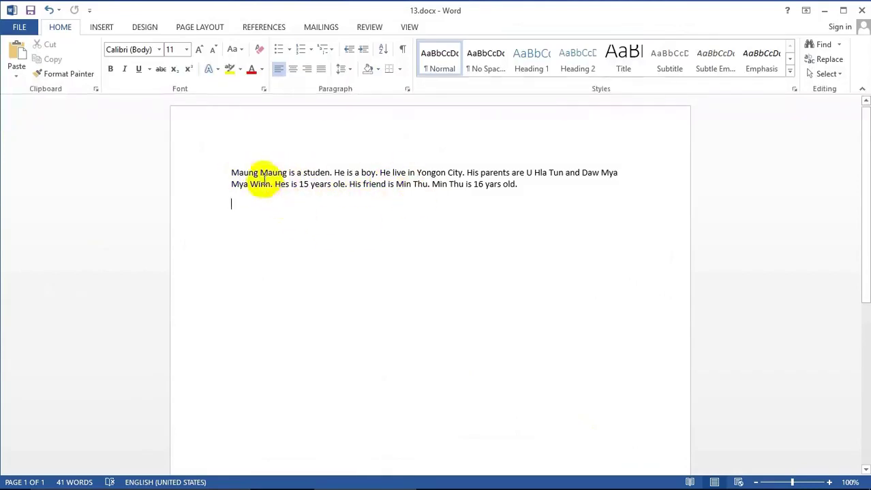
Step: Start a spelling and grammar check and ignore both flagged words of the person's name opening the paragraph
click(370, 28)
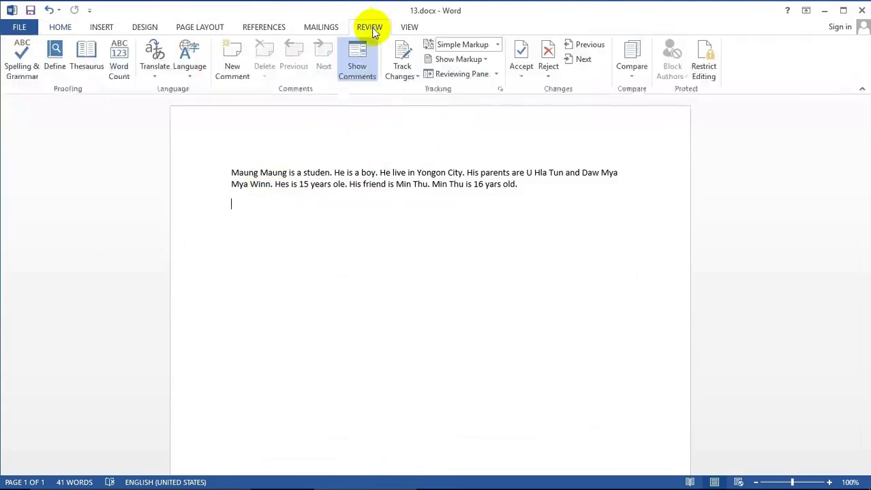
click(21, 61)
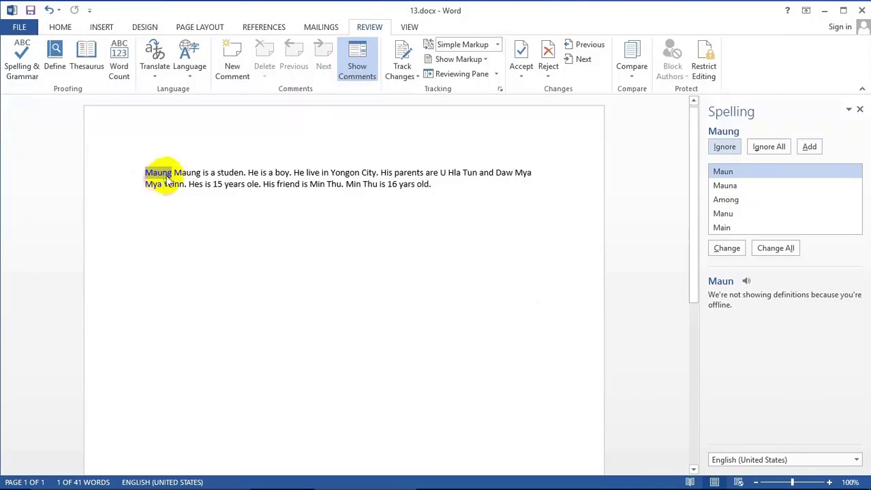
click(716, 147)
click(716, 147)
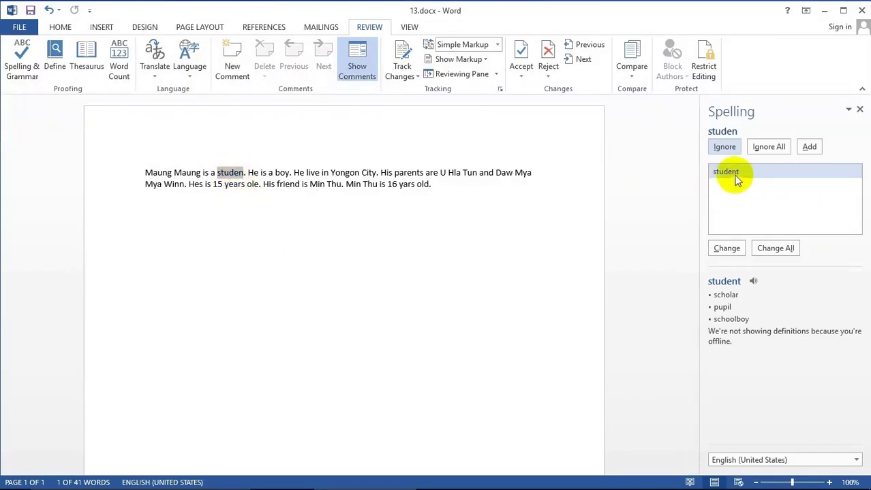
Step: Correct "studen" to "student" and "Yongon" to "Yangon" with the suggested spellings
click(726, 250)
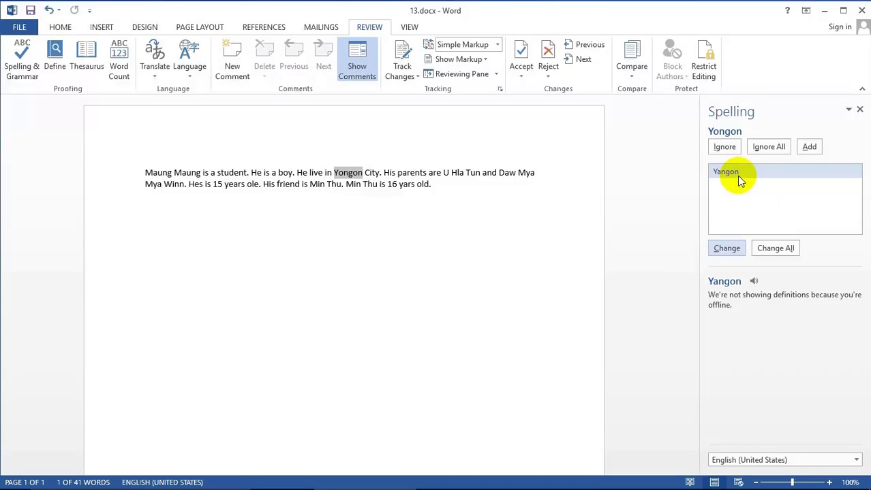
click(724, 249)
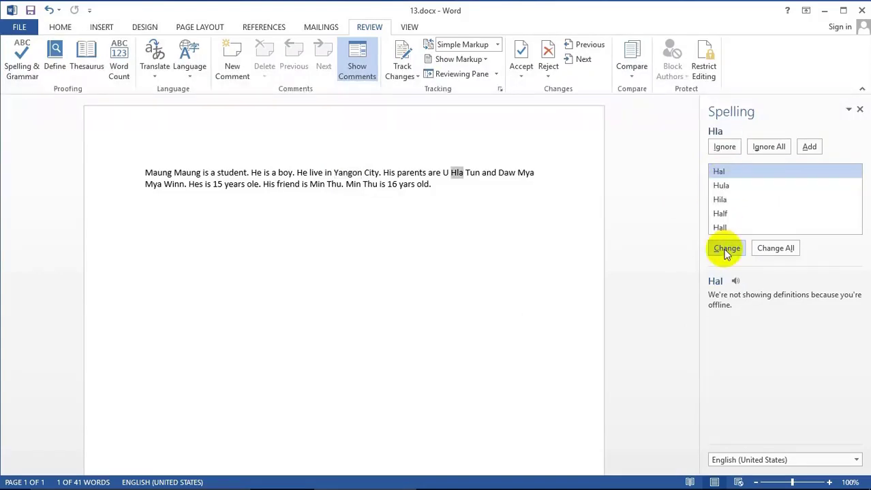
Step: Ignore the flagged words in the parents' names, including the repeated word
click(722, 148)
click(722, 149)
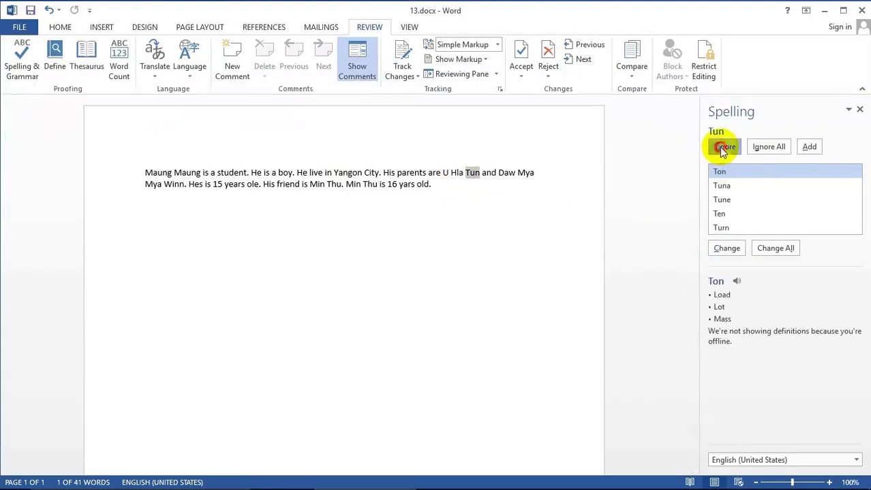
click(720, 148)
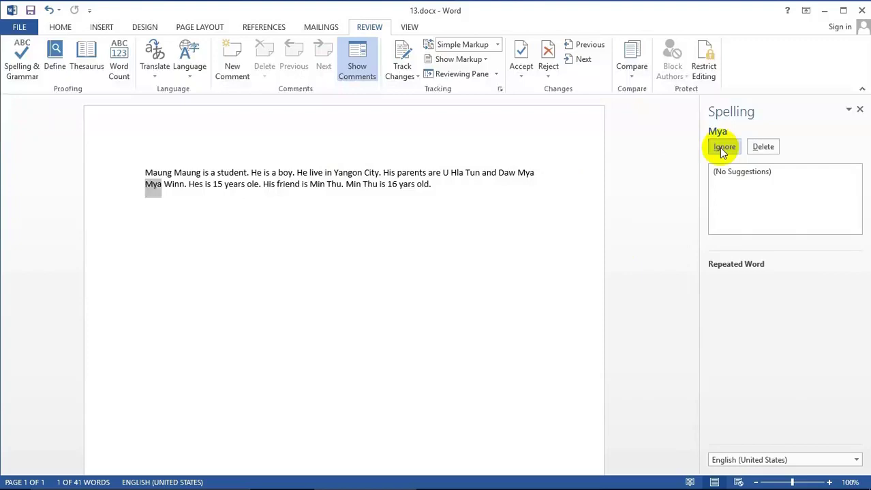
click(721, 147)
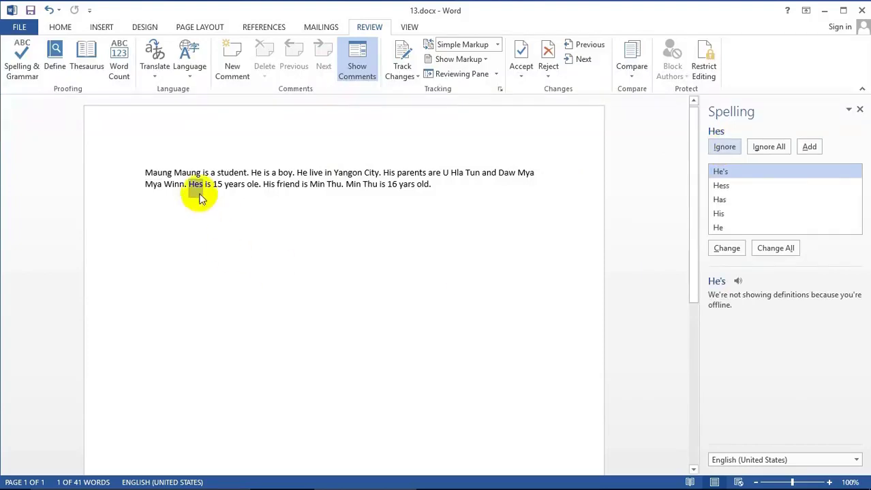
Step: Replace "Hes" with "His" and "yars" with "years", and finish the spelling check
click(718, 216)
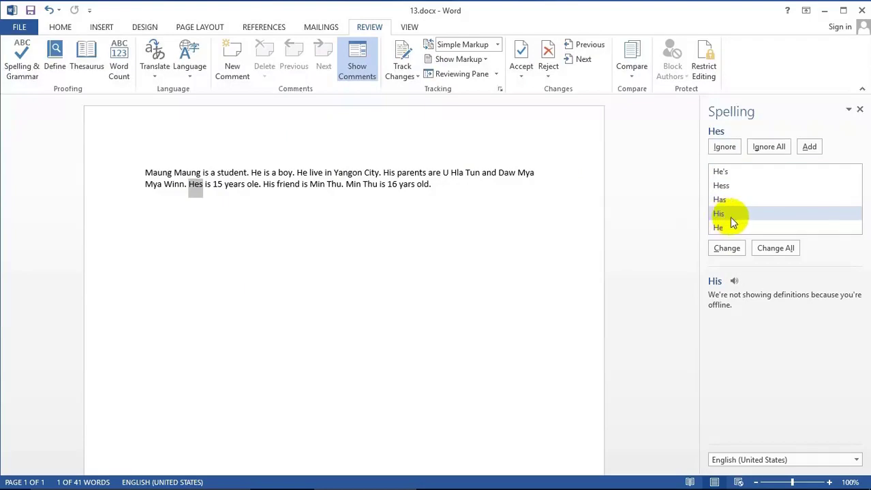
click(724, 249)
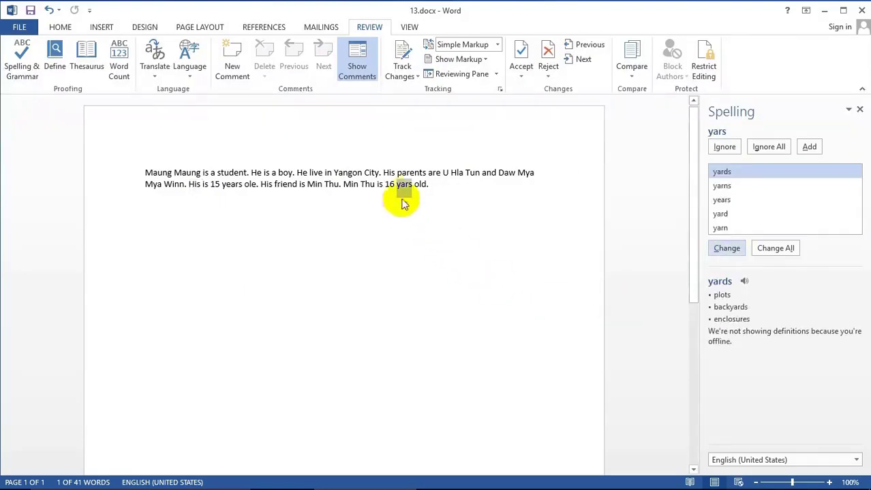
click(720, 201)
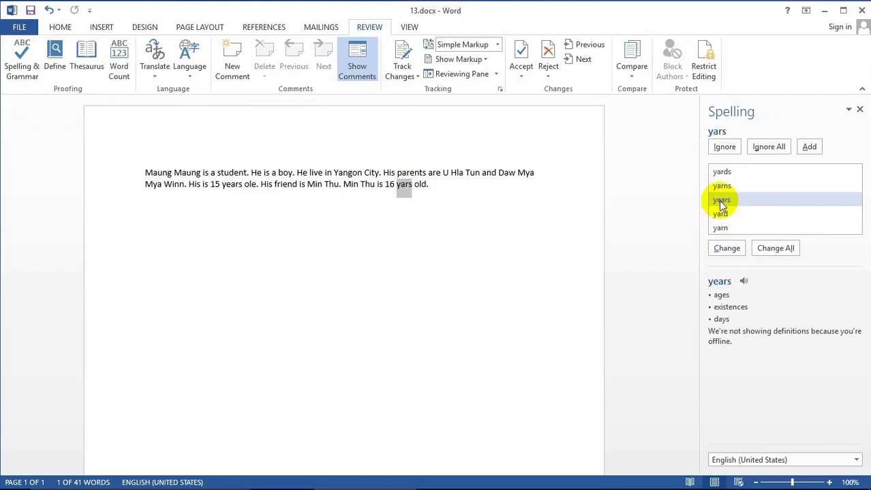
click(725, 248)
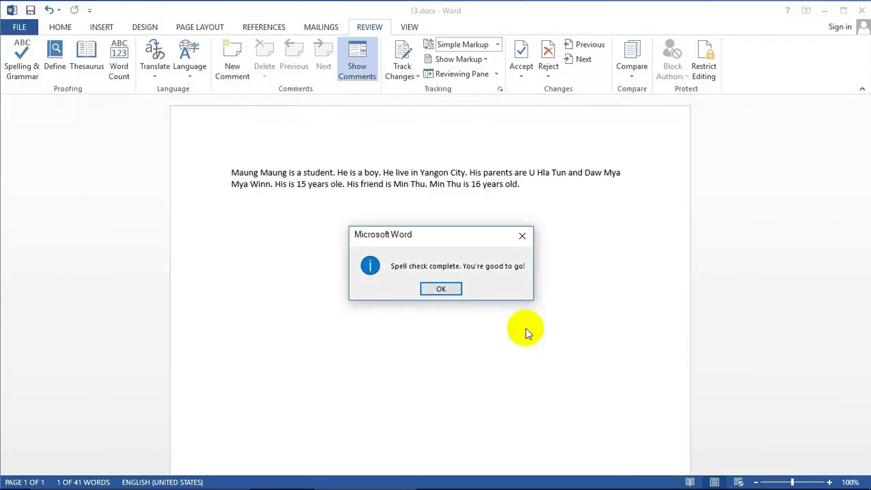
click(439, 289)
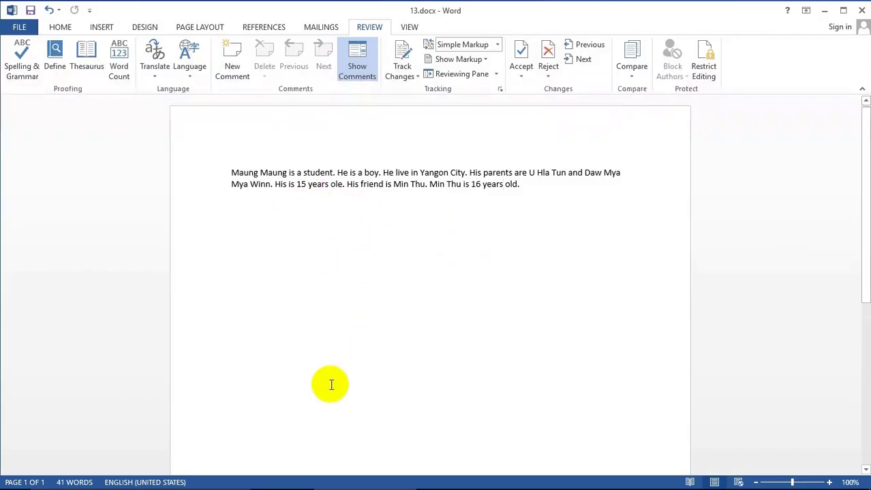
Step: Set the footnotes to number format 1, 2, 3, ... with numbering restarting each page, and apply this to the whole document
click(266, 27)
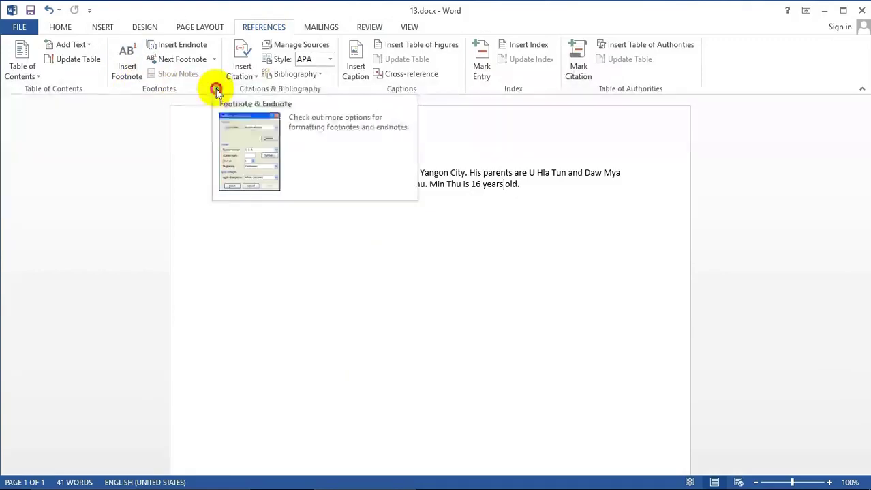
click(216, 90)
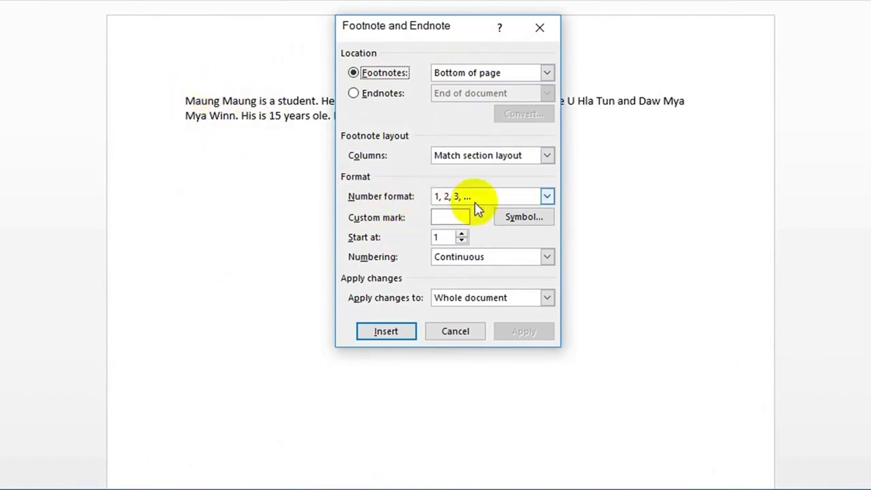
click(547, 197)
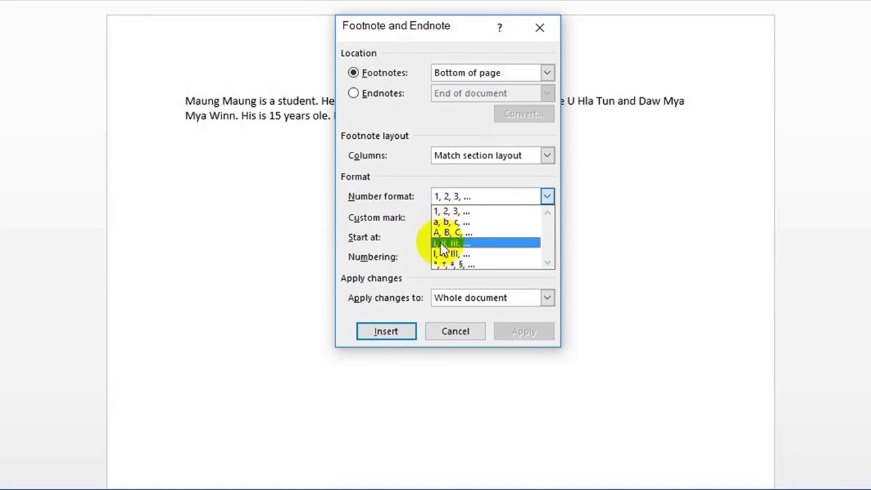
click(447, 212)
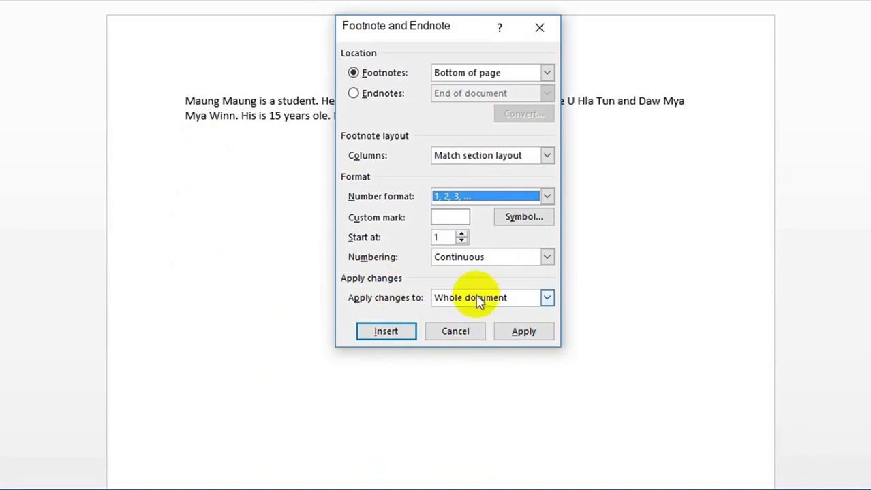
click(547, 257)
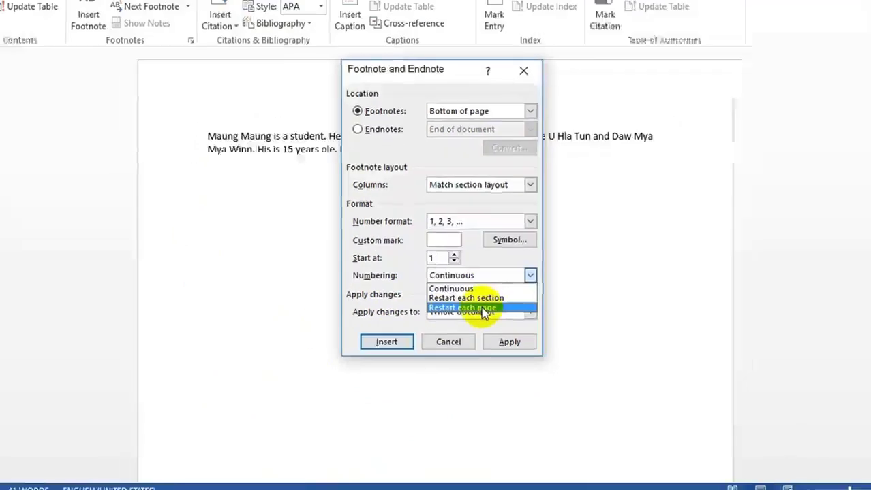
click(483, 309)
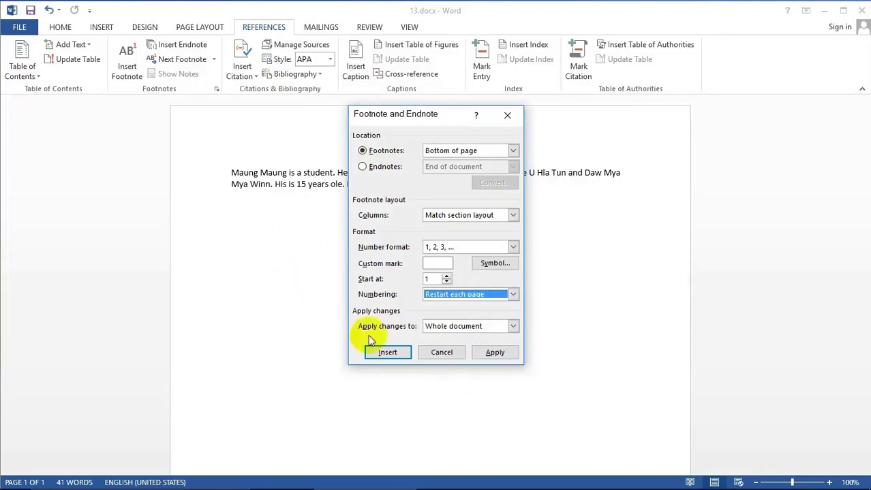
click(493, 352)
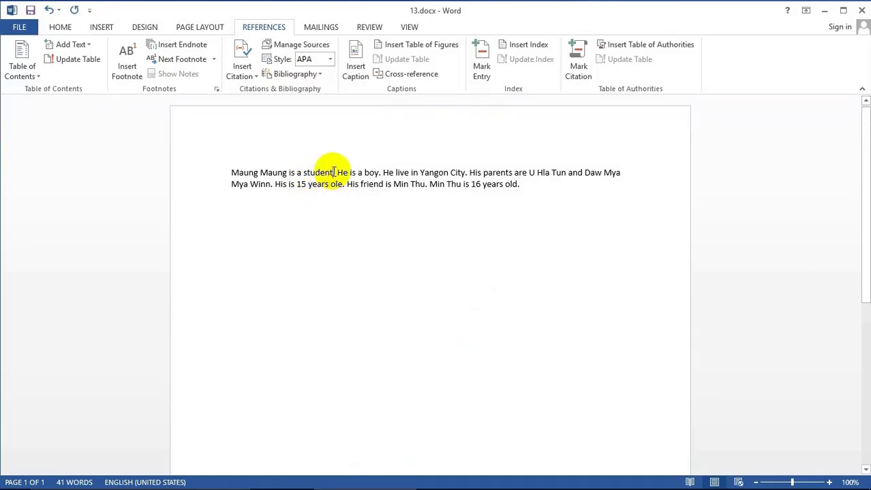
Step: Insert a footnote reading "ကျောင်းသား" after "student" and another reading "မြို့တော်" after "Yangon City"
click(127, 63)
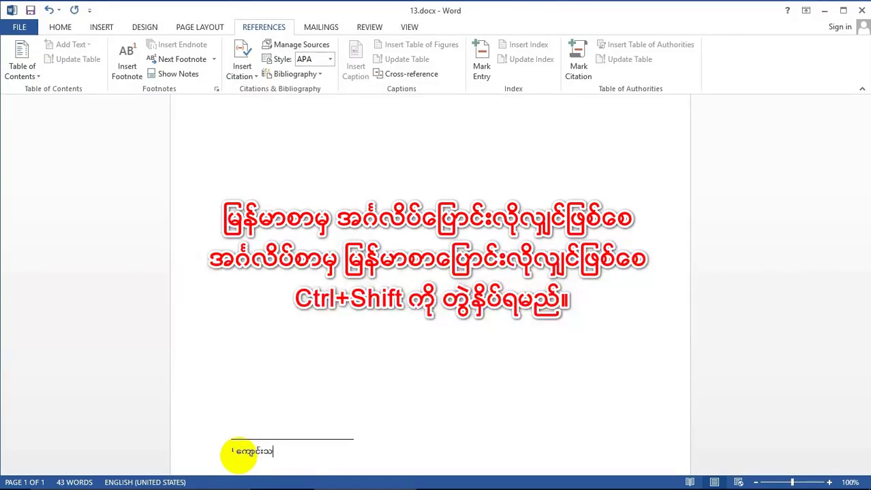
scroll(237, 389, up, 10)
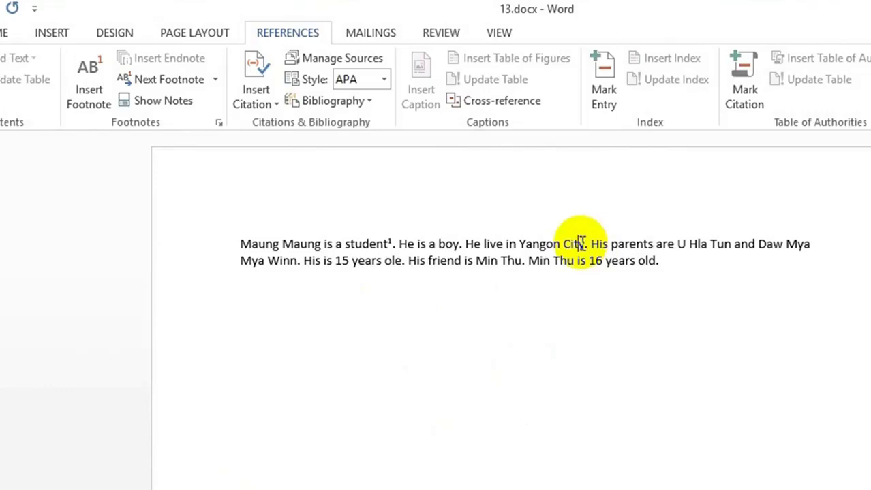
click(581, 242)
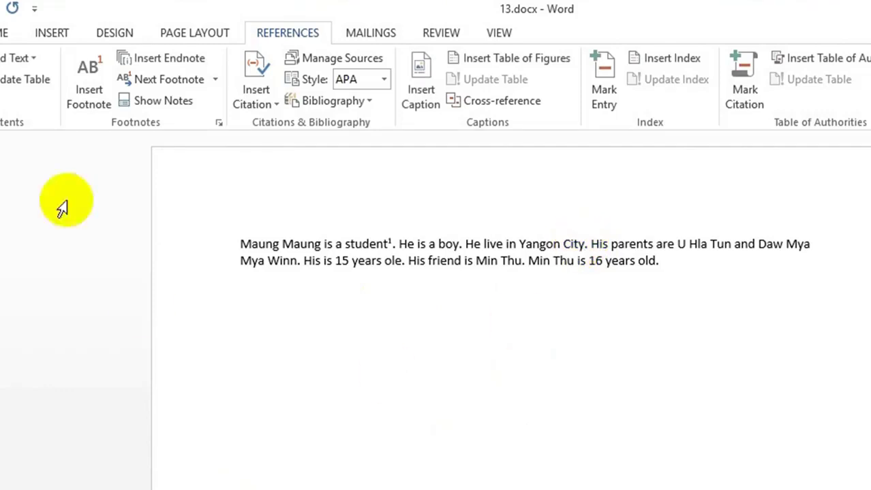
click(87, 73)
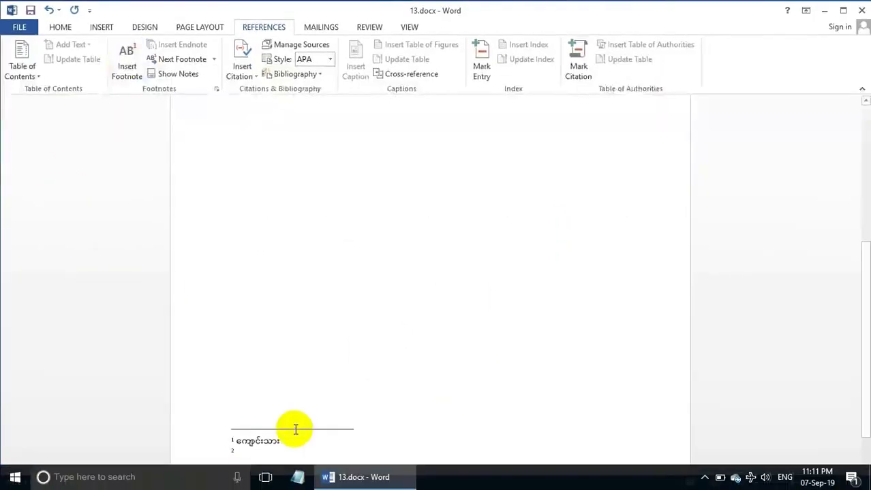
text(ြေတော်)
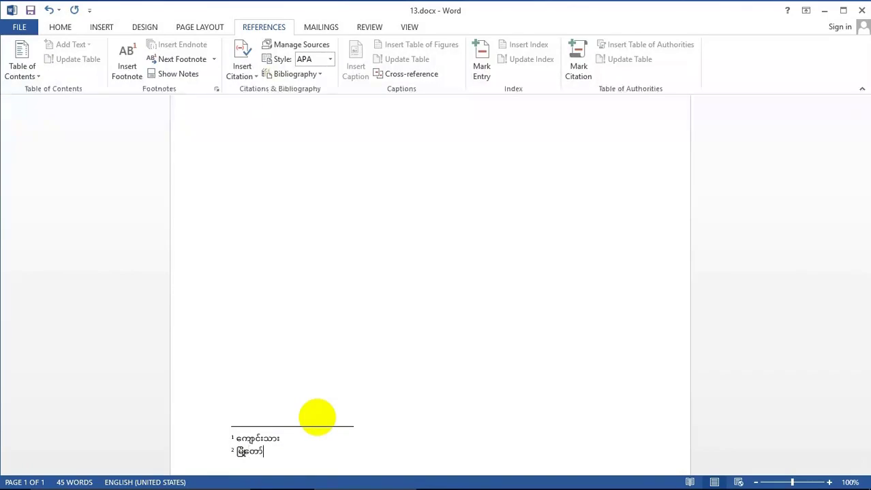
Step: Insert a footnote reading "အသက်" after "16 years old" at the end of the paragraph
scroll(347, 347, up, 10)
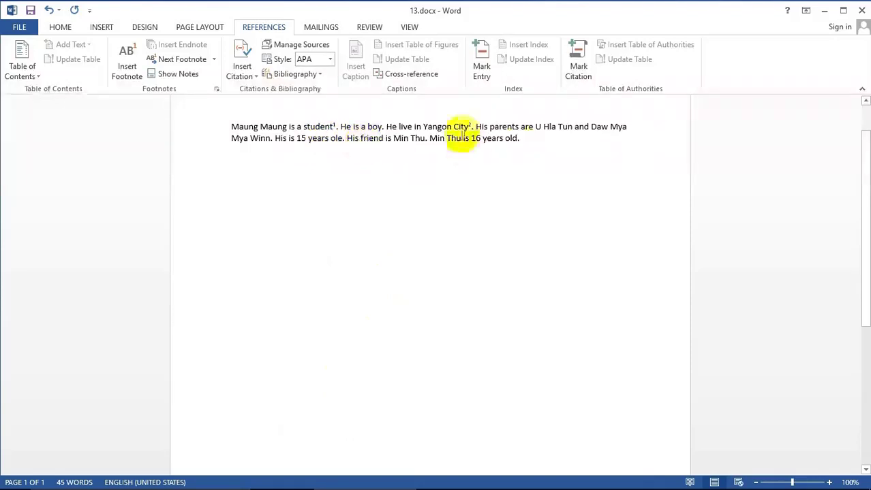
click(517, 138)
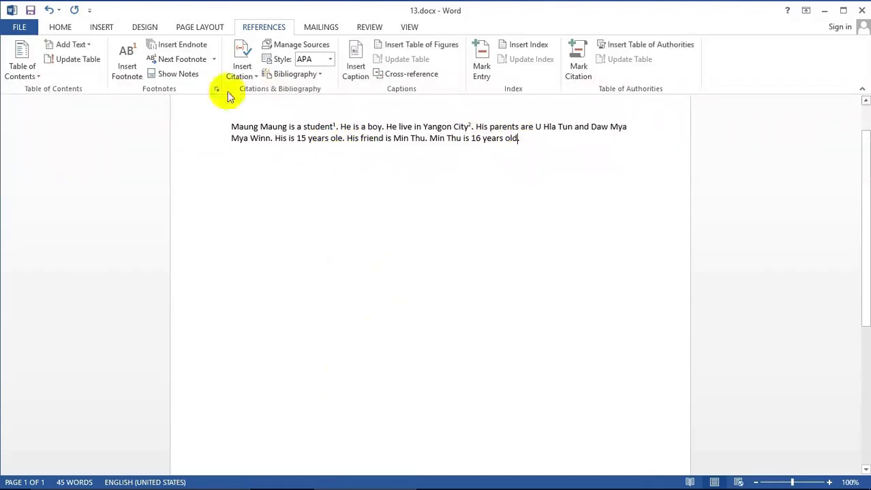
click(127, 64)
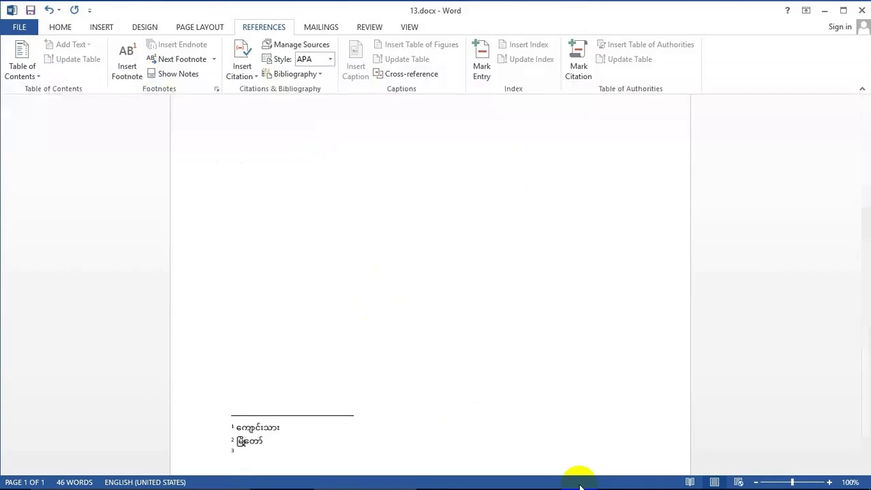
text(အသက်)
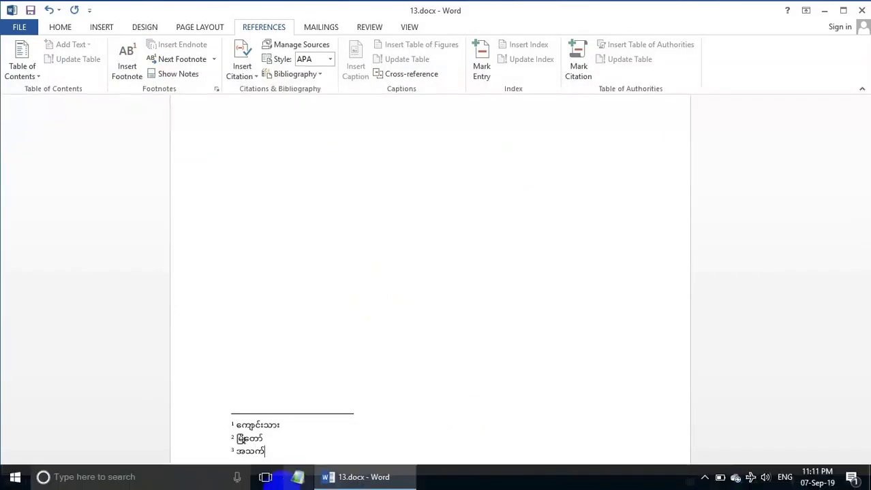
Step: Change the footnote location to Below text and apply it to the document
click(218, 89)
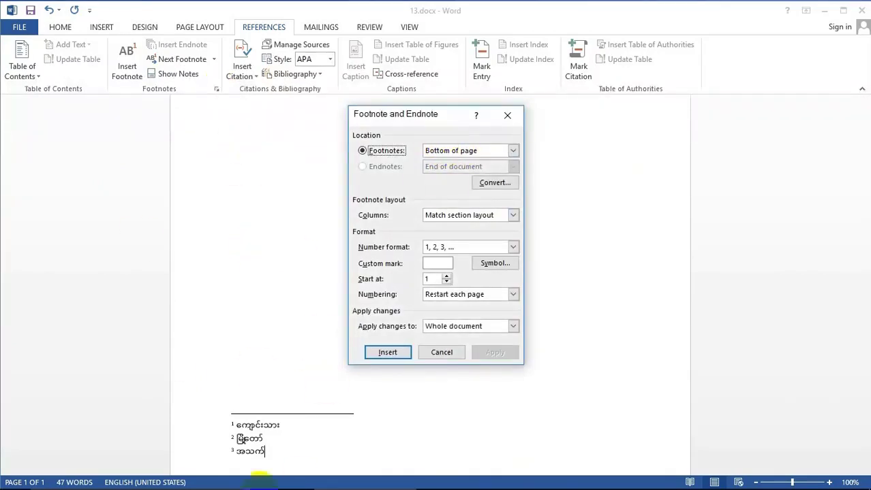
click(513, 151)
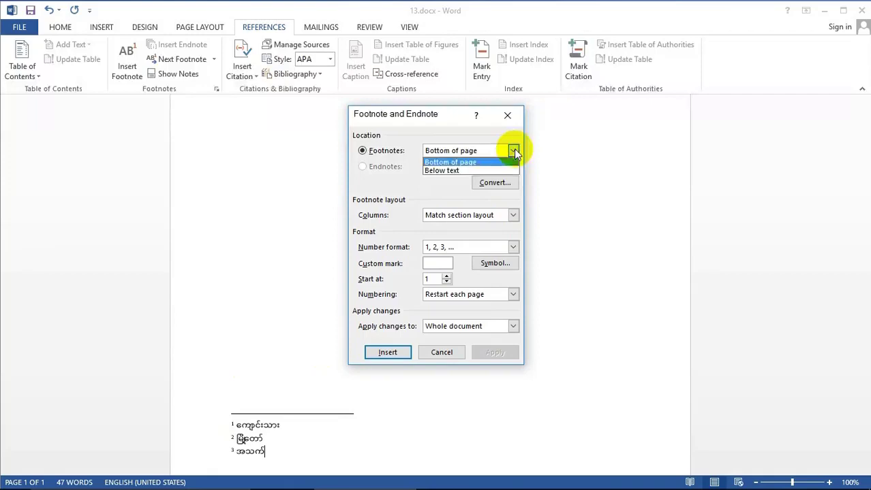
click(445, 169)
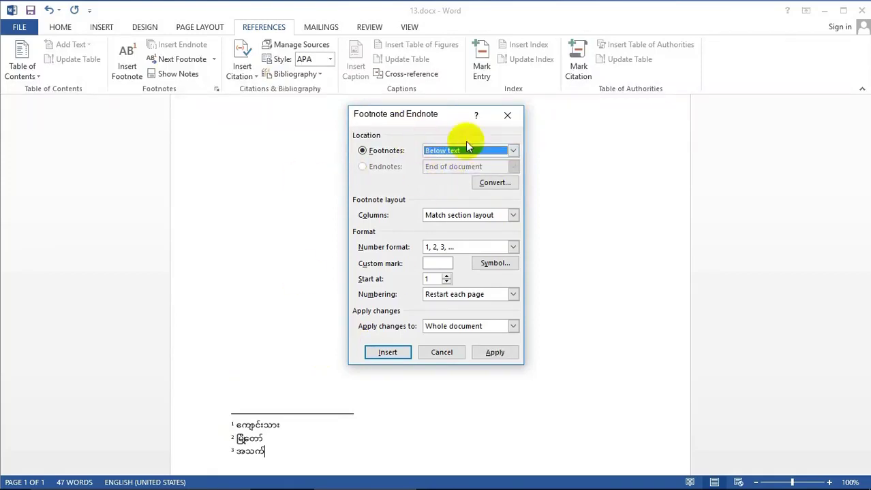
click(495, 352)
scroll(382, 312, up, 4)
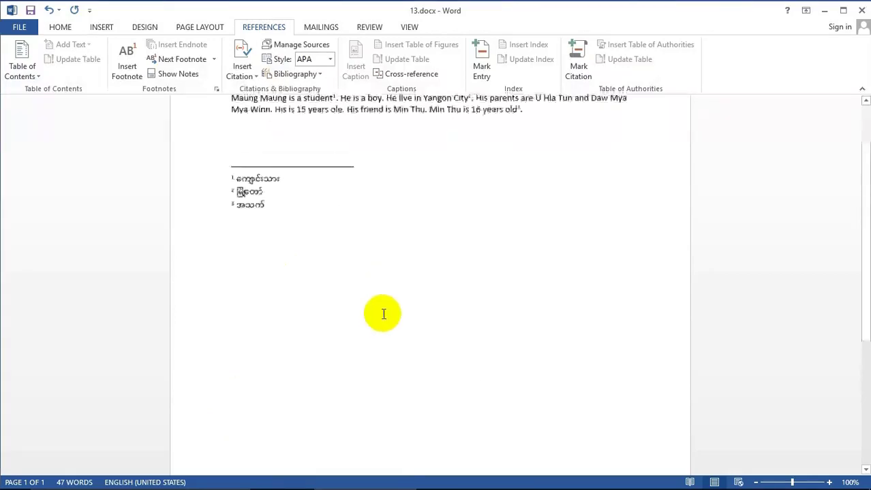
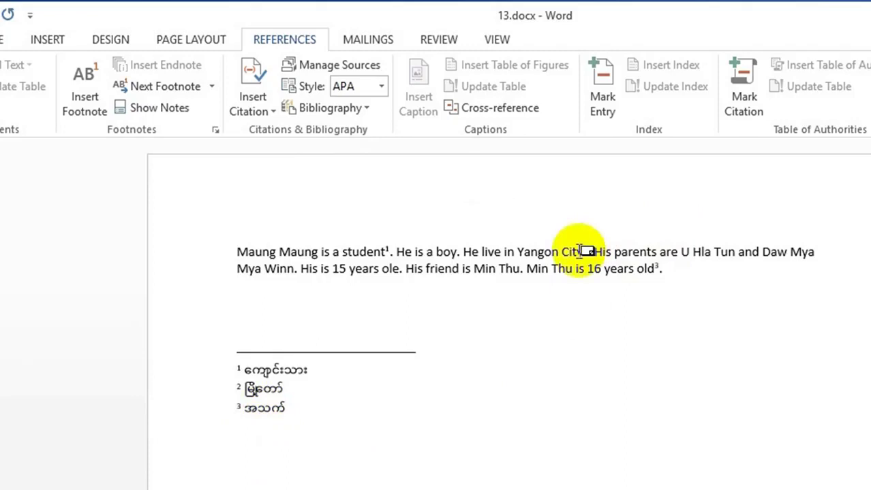
Step: Insert a footnote reading "မိဘ" after the word "parents" in the paragraph
click(655, 250)
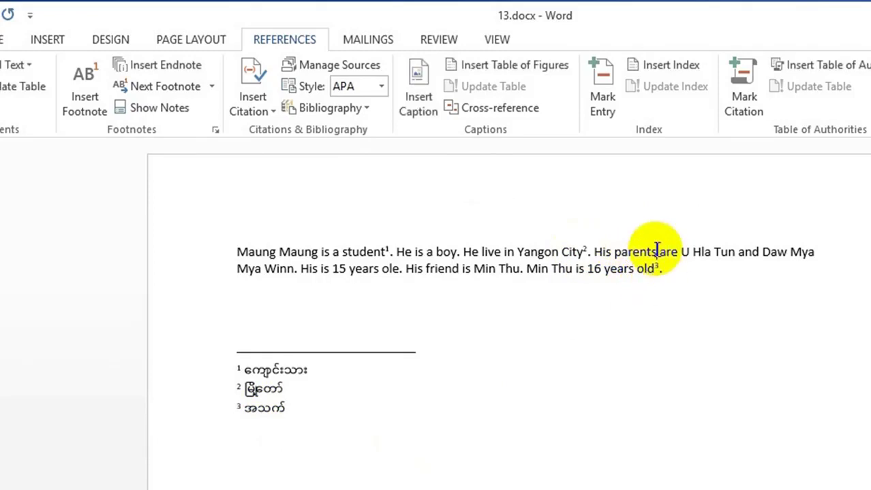
click(83, 94)
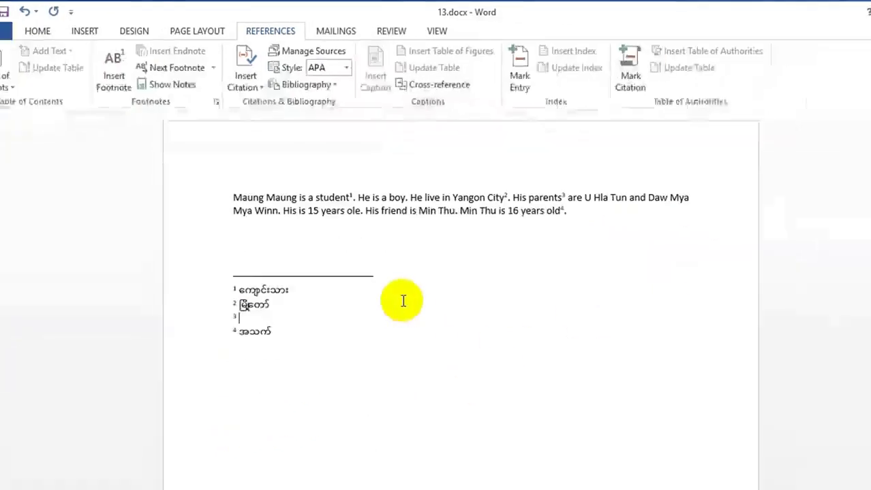
text(မိ)
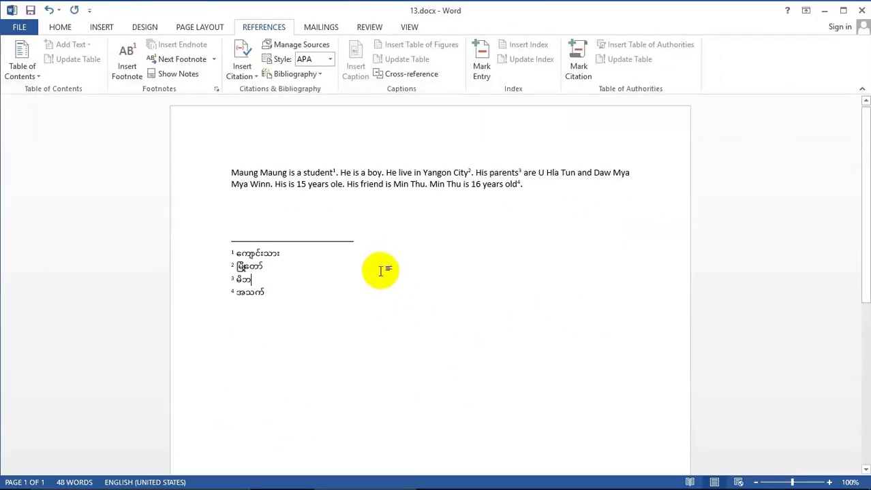
text(ဘ)
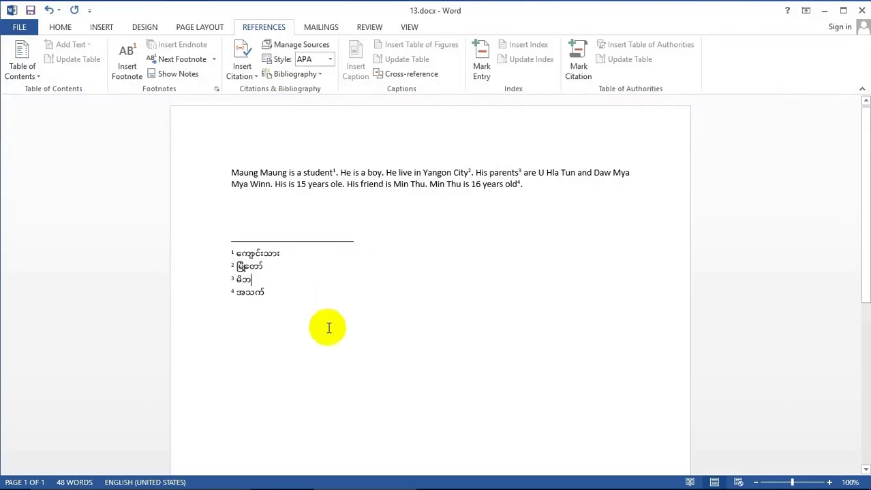
Step: Insert a page break after the paragraph and generate sample text on the new page with =rand(1,5)
click(528, 185)
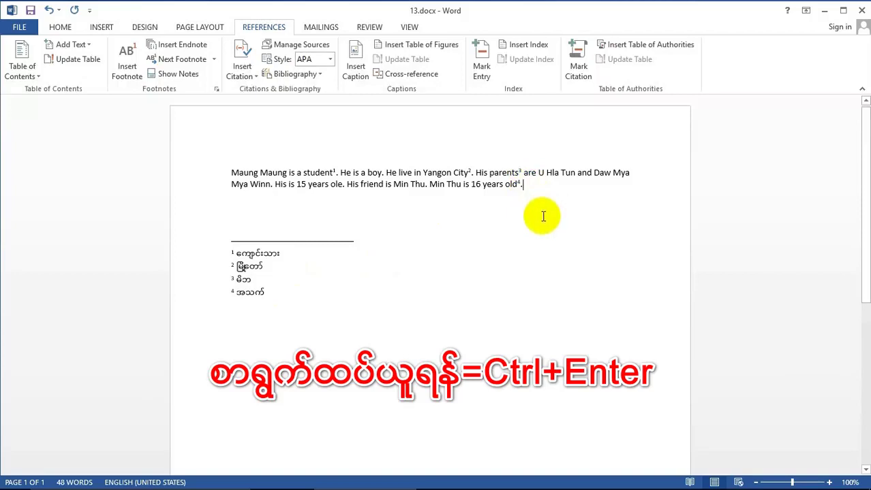
key(ctrl+Return)
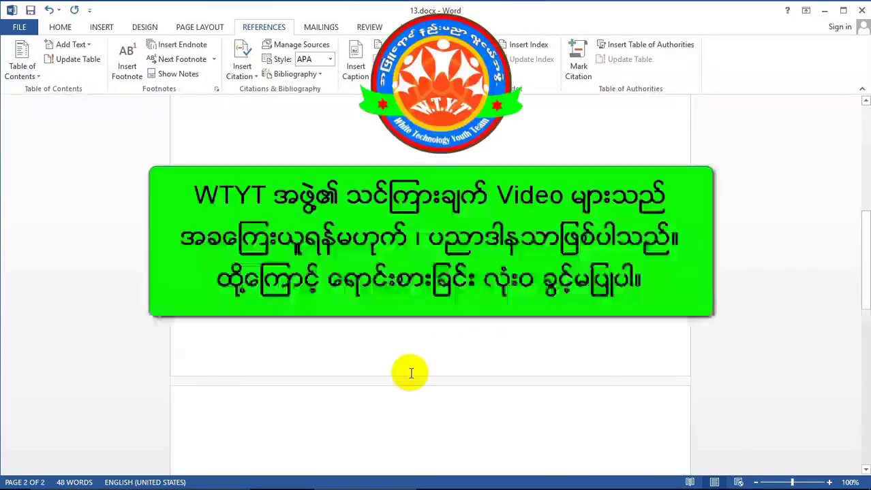
scroll(412, 372, down, 1)
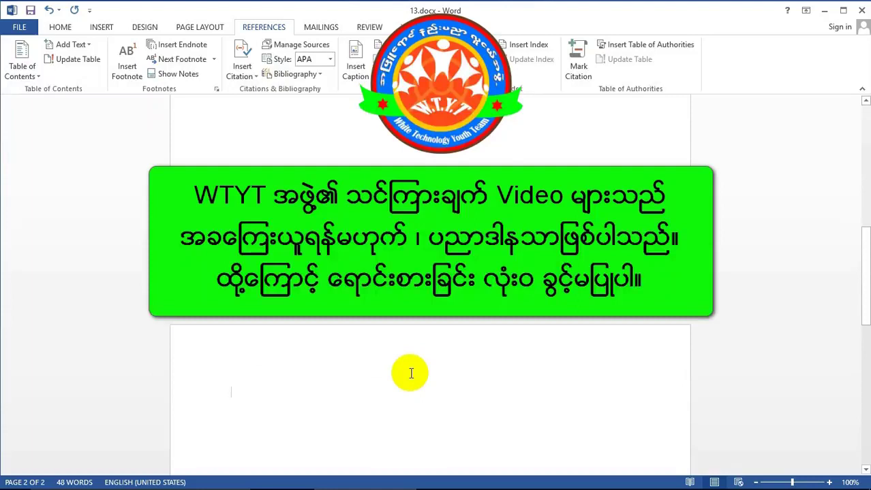
text(=r)
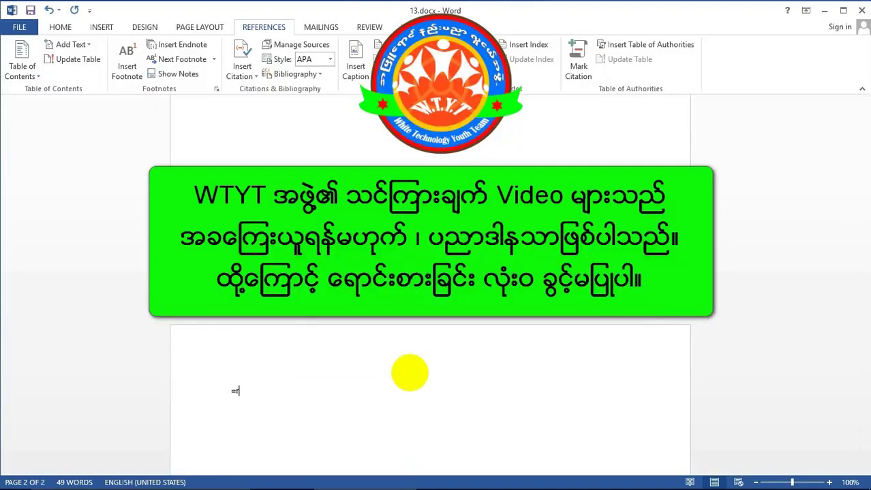
text(and(1,5)
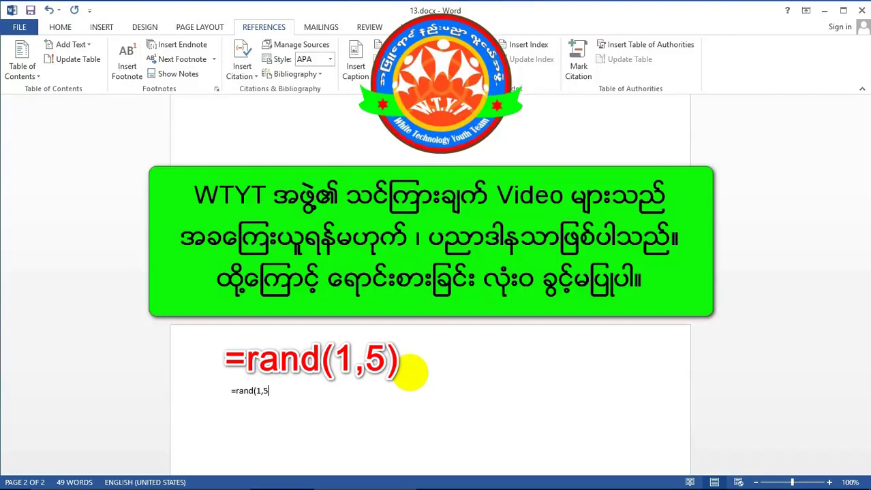
text())
key(Return)
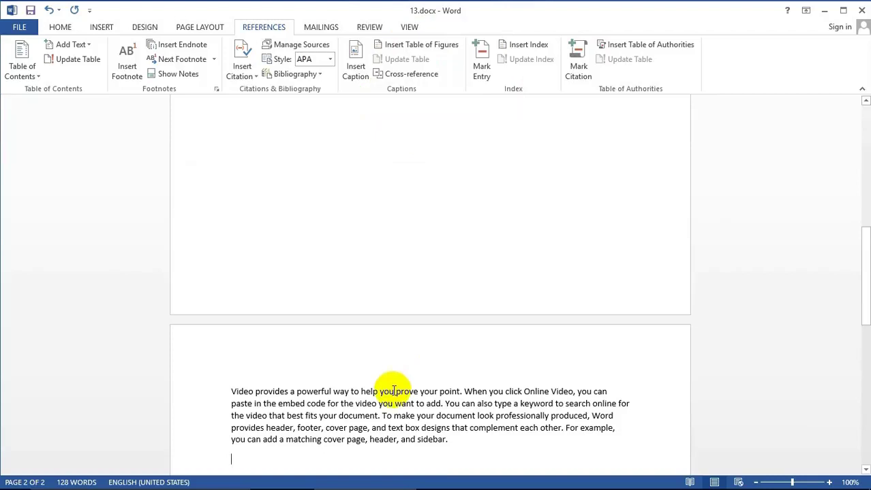
Step: Mark the word "student" in the first-page paragraph as an index entry for the current page
scroll(393, 389, up, 10)
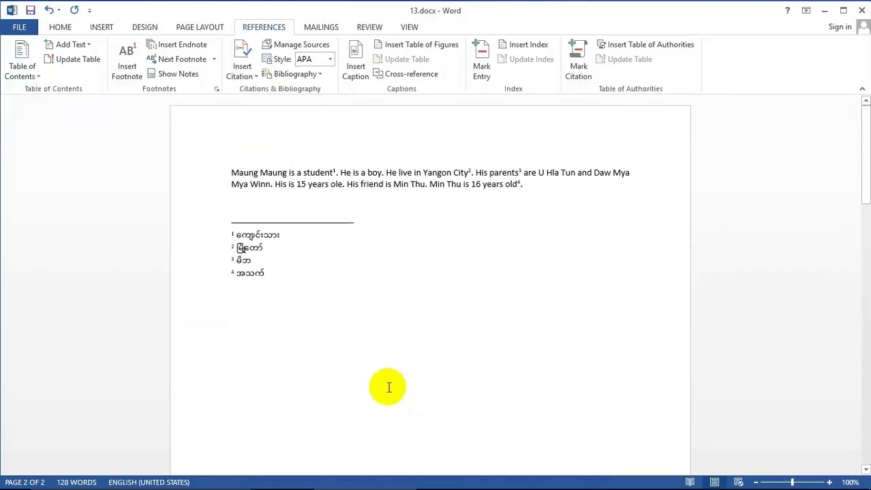
click(253, 173)
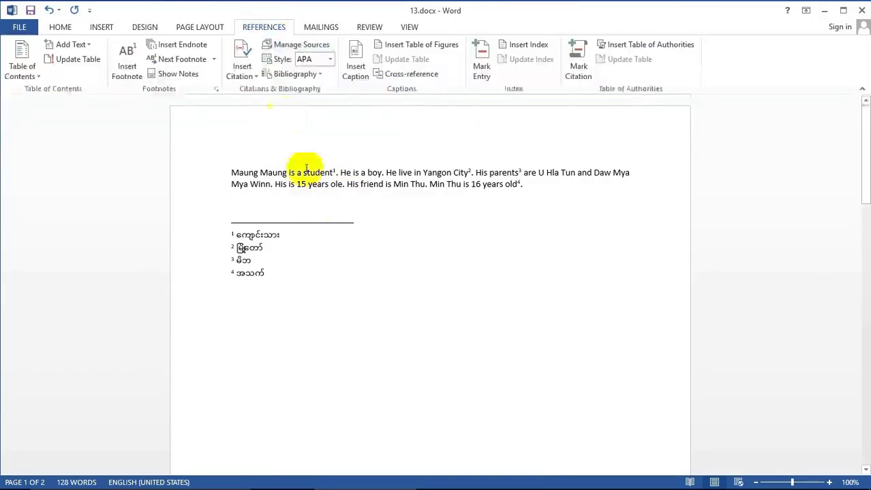
drag(303, 173, 332, 173)
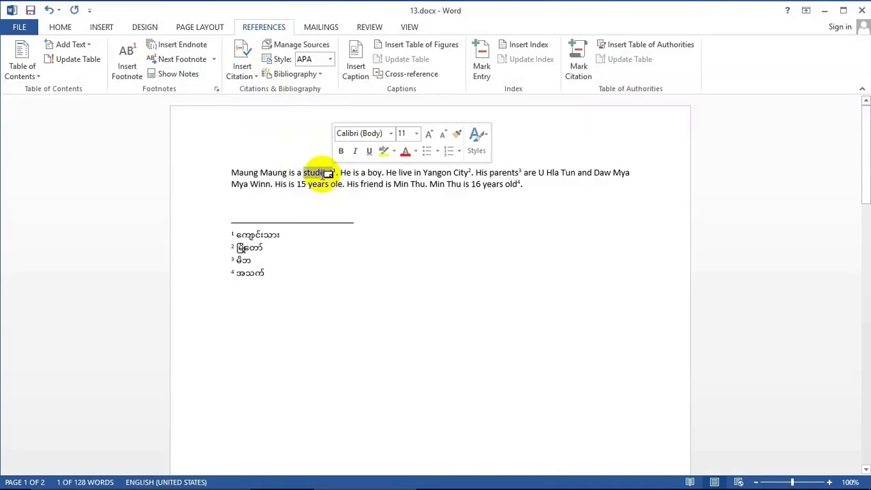
click(482, 55)
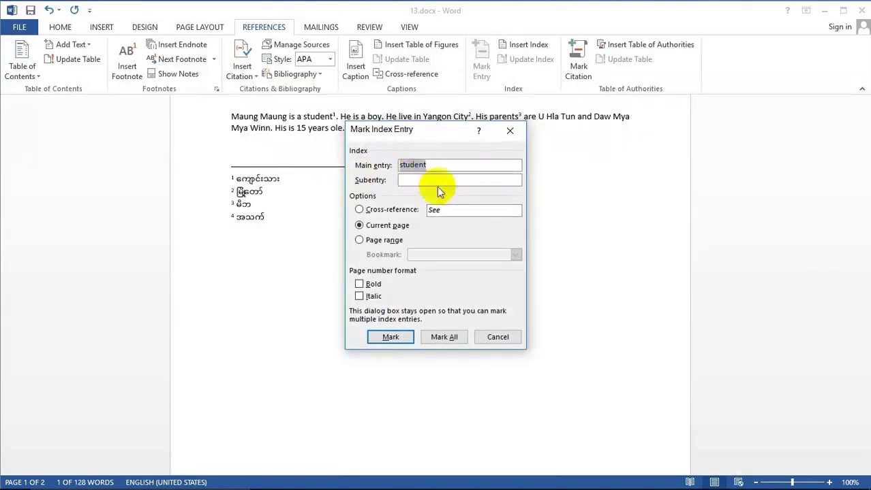
click(396, 338)
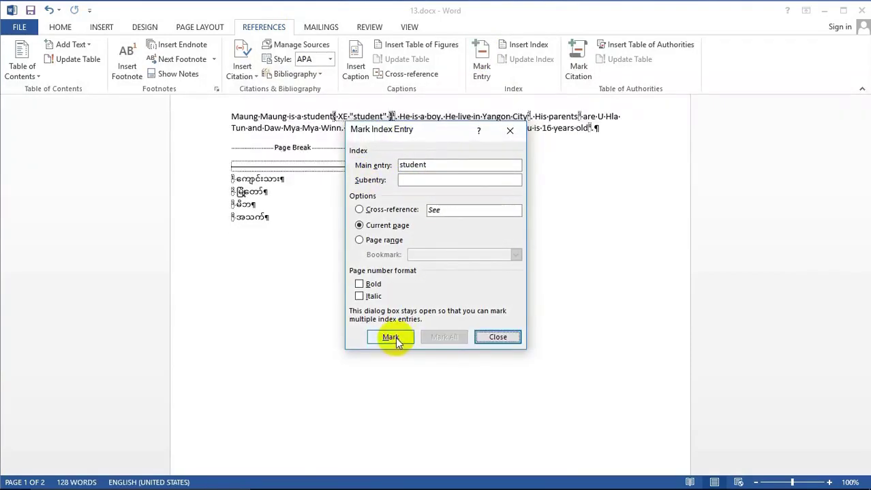
click(497, 337)
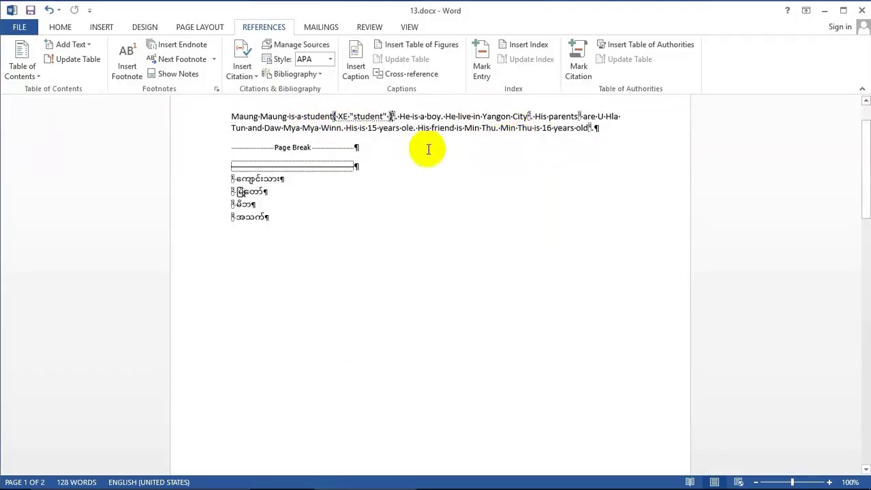
Step: Mark the word "boy" in the first-page paragraph as an index entry
double_click(429, 117)
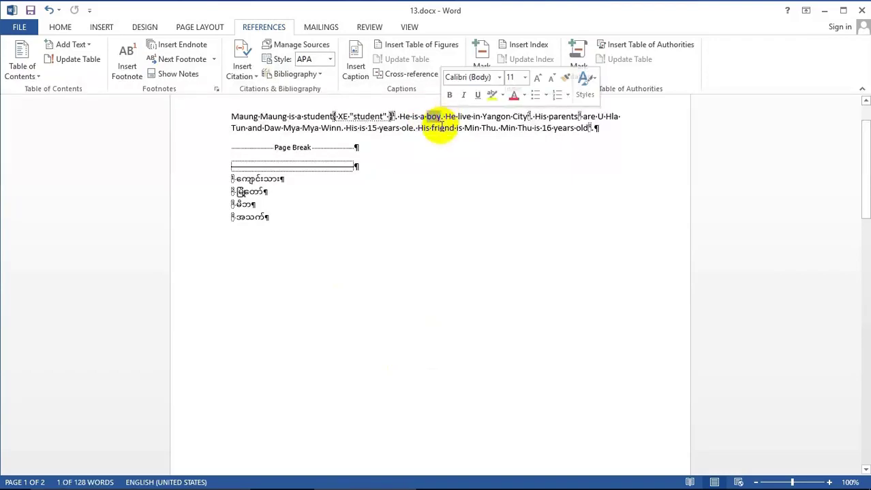
click(483, 58)
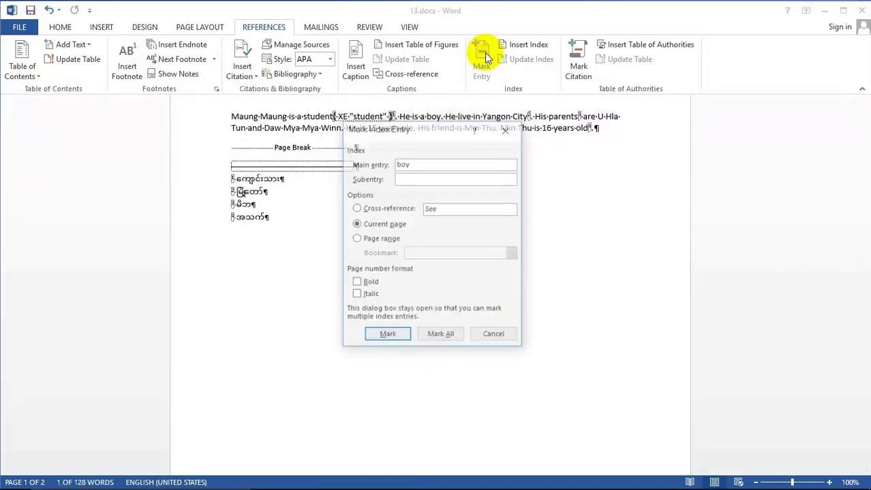
click(394, 336)
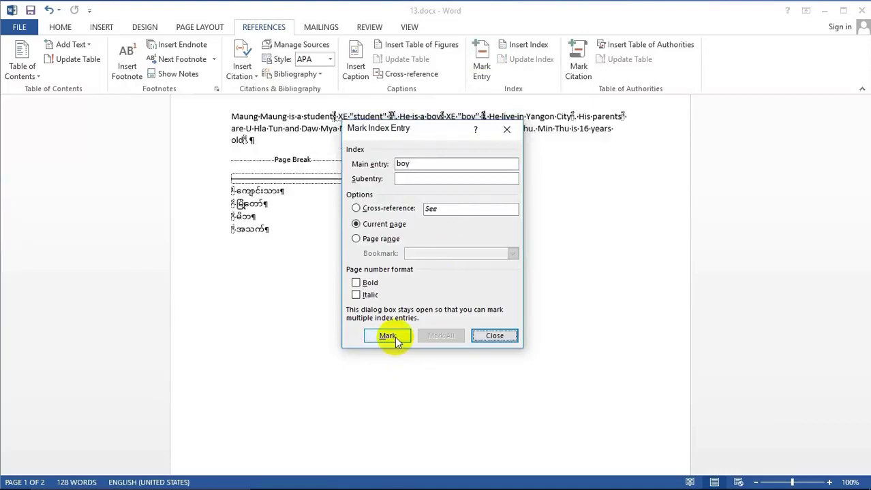
click(494, 336)
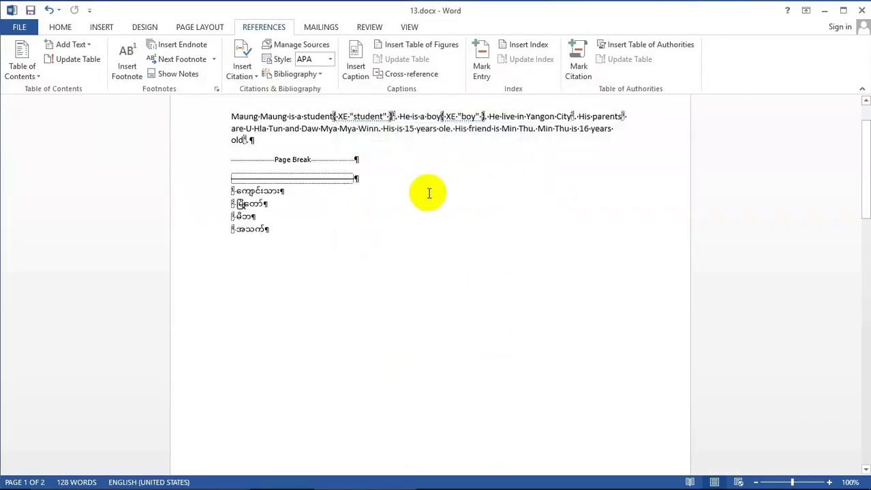
Step: Mark the word "Yangon" in the first-page paragraph as an index entry
drag(528, 114, 552, 116)
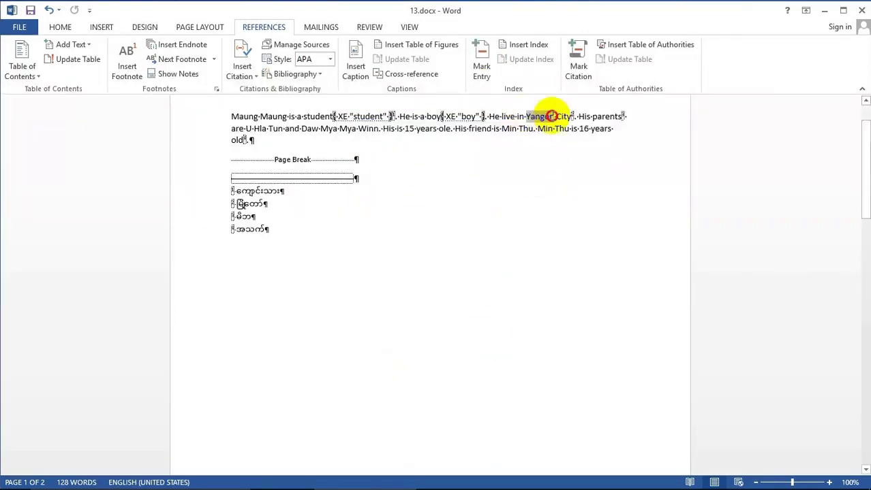
click(482, 63)
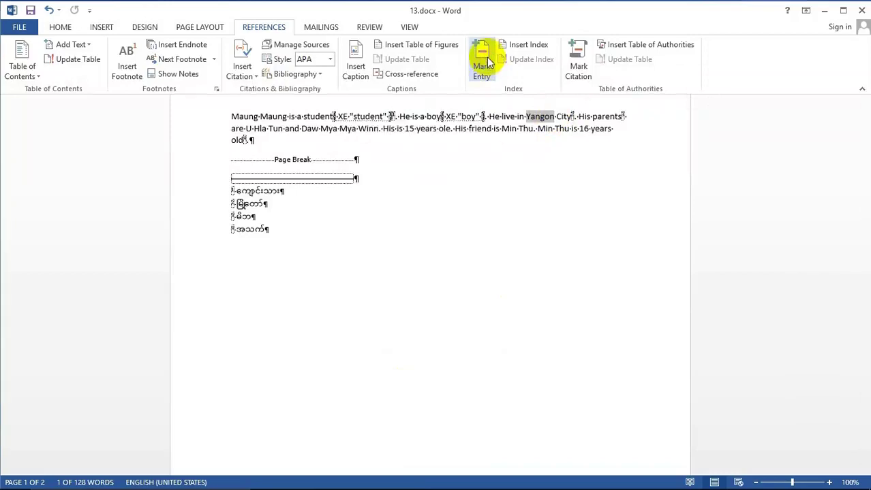
click(403, 337)
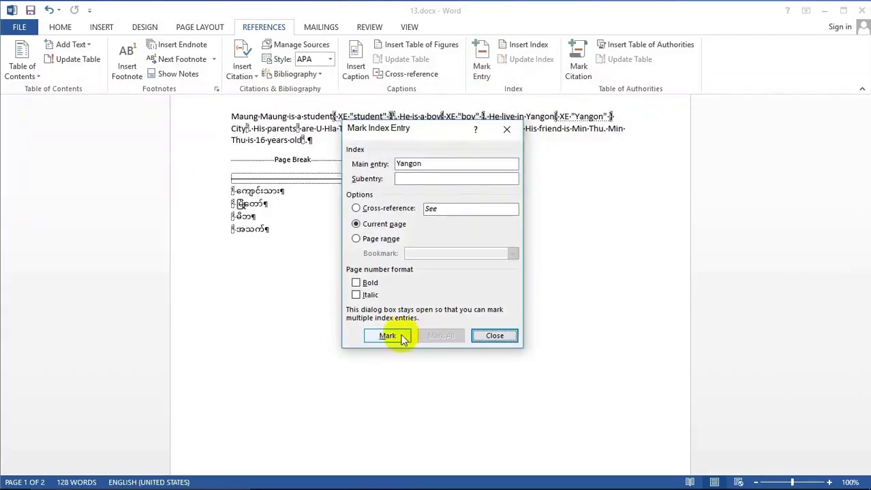
click(493, 337)
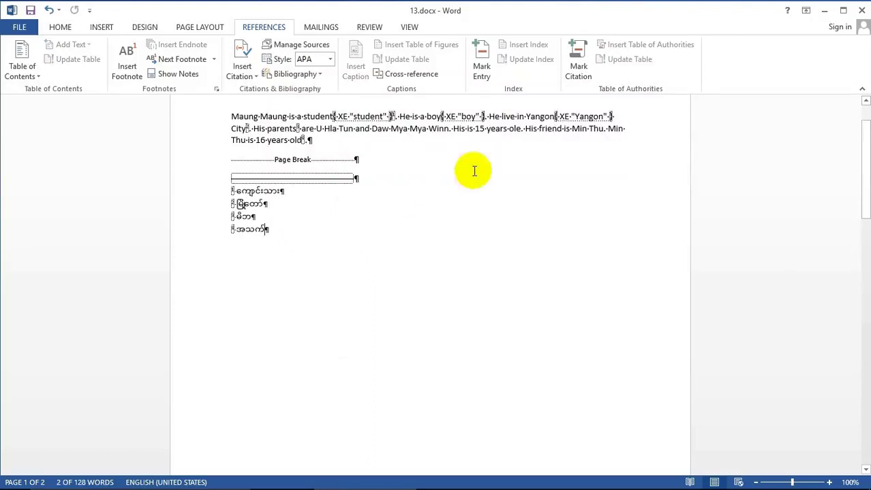
Step: Mark the word "Video" at the start of the second page's paragraph as an index entry
scroll(436, 191, down, 12)
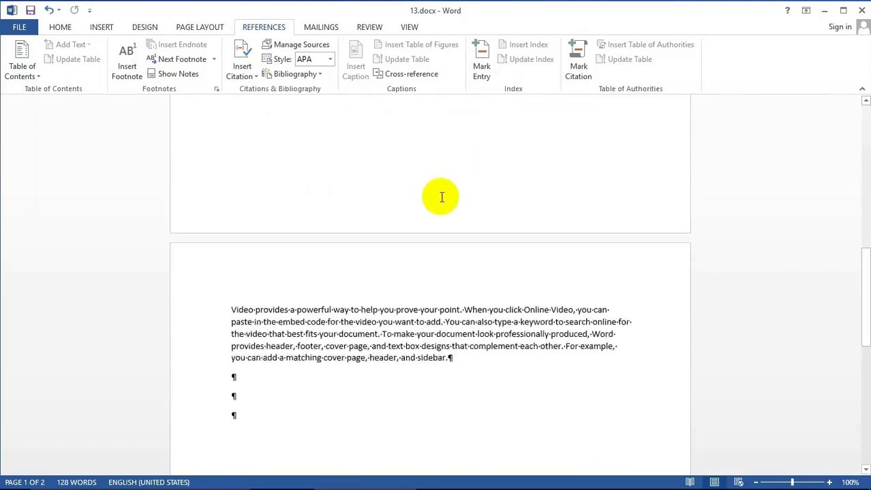
scroll(442, 198, down, 3)
drag(229, 216, 240, 216)
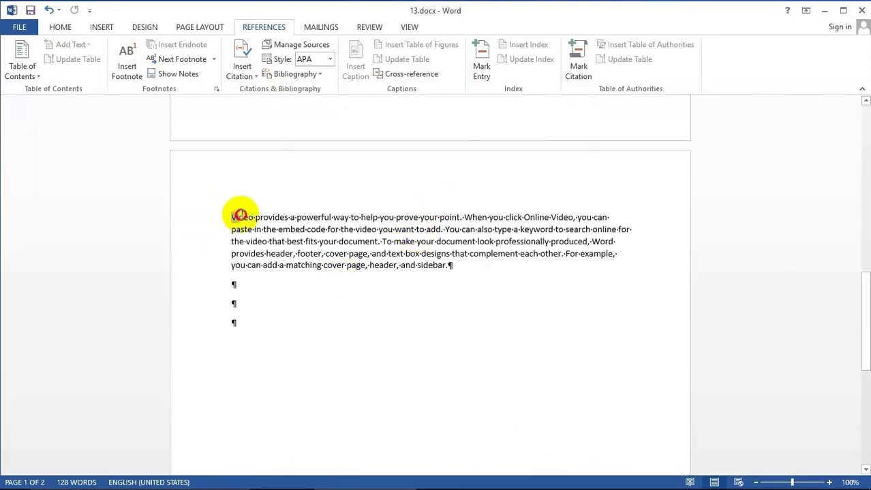
click(481, 67)
click(390, 337)
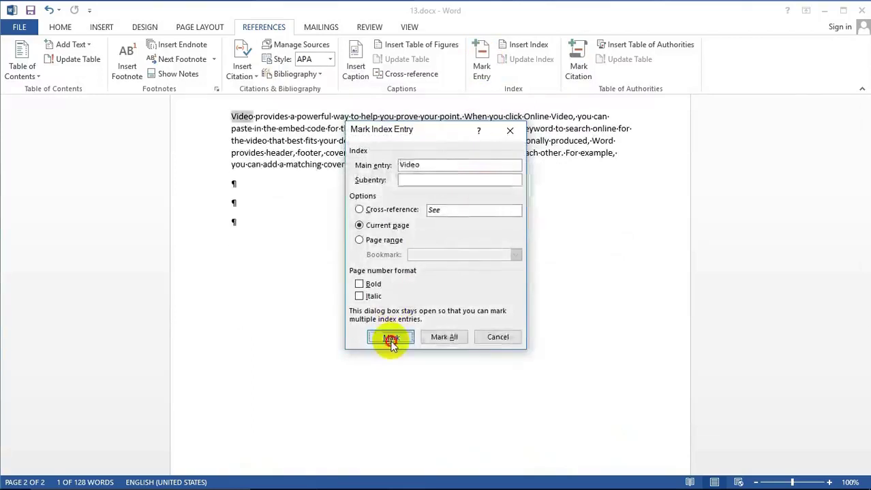
click(497, 337)
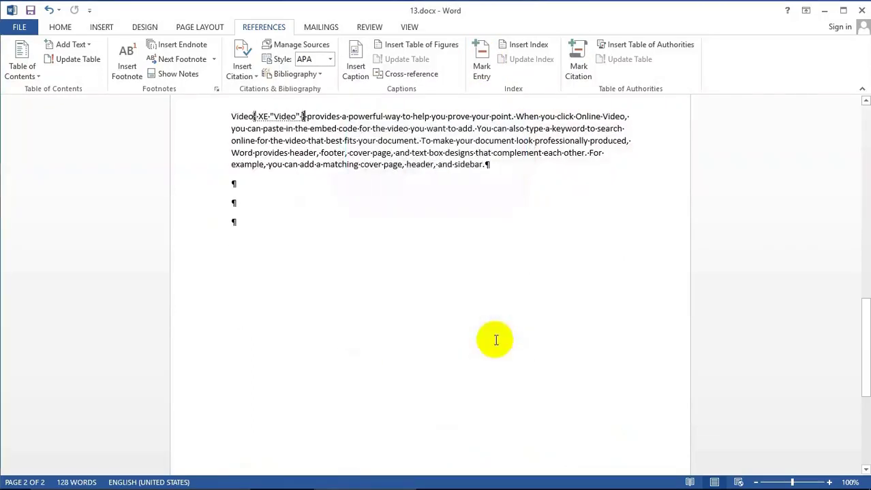
Step: Mark the word "you" before "want to add" in the second page's paragraph as an index entry
double_click(418, 129)
click(481, 65)
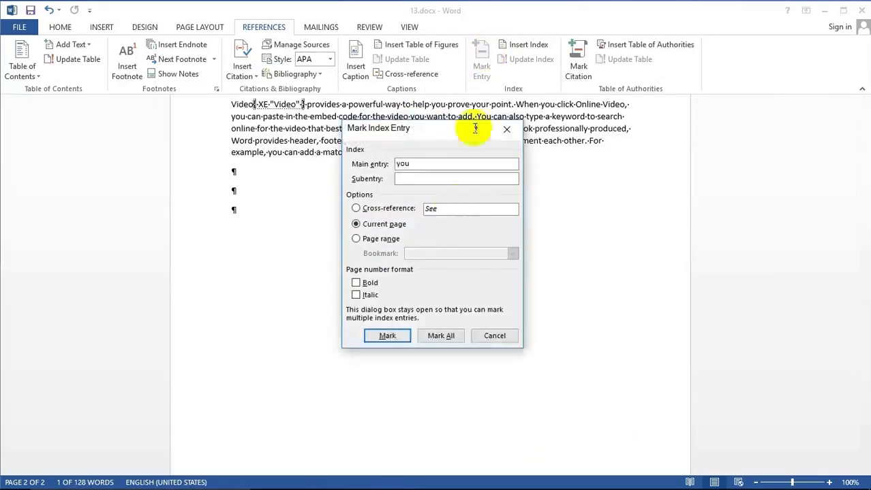
click(395, 337)
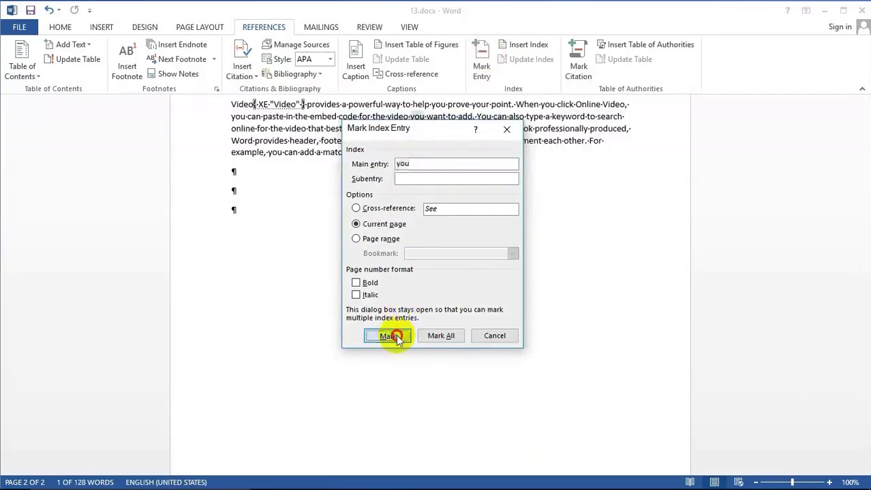
click(494, 336)
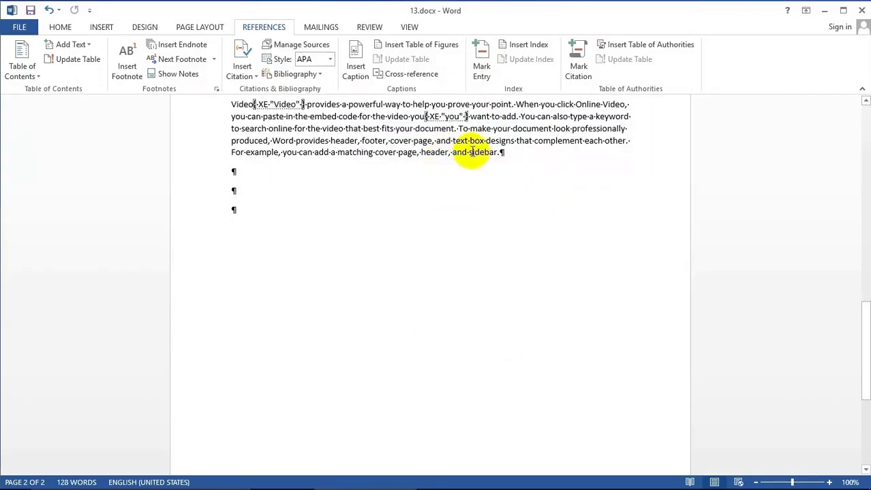
Step: Mark the word "sidebar" at the end of the second page's paragraph as an index entry
double_click(471, 152)
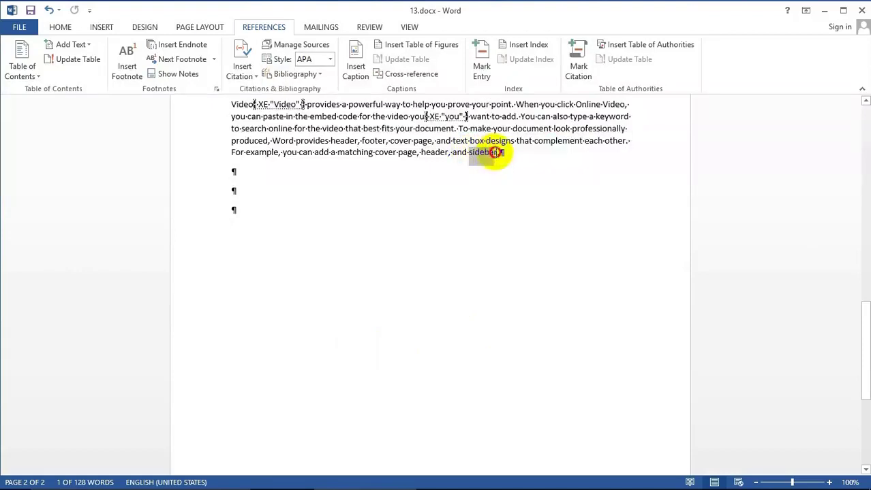
click(482, 62)
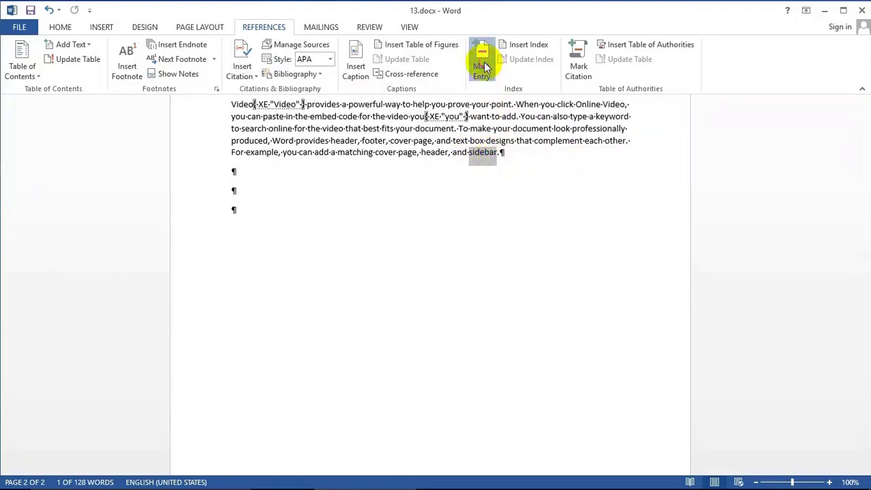
click(394, 337)
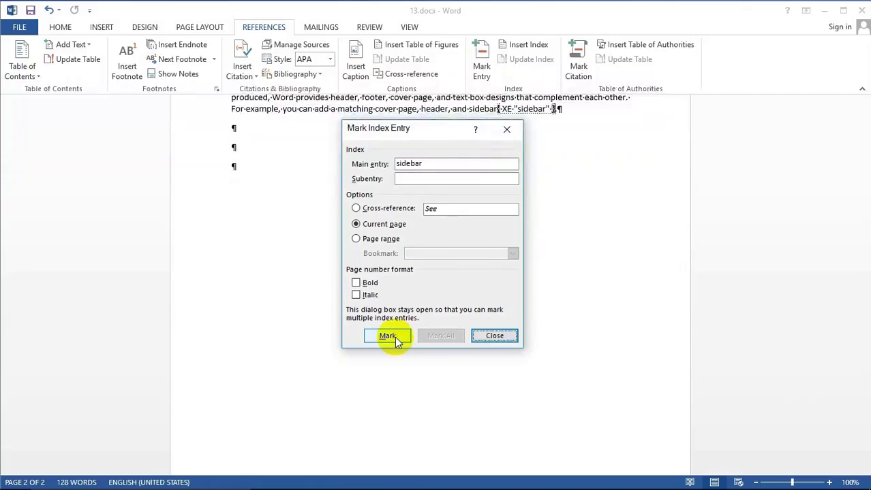
click(485, 336)
Step: Hide the paragraph marks and index field codes throughout the document
scroll(482, 335, up, 10)
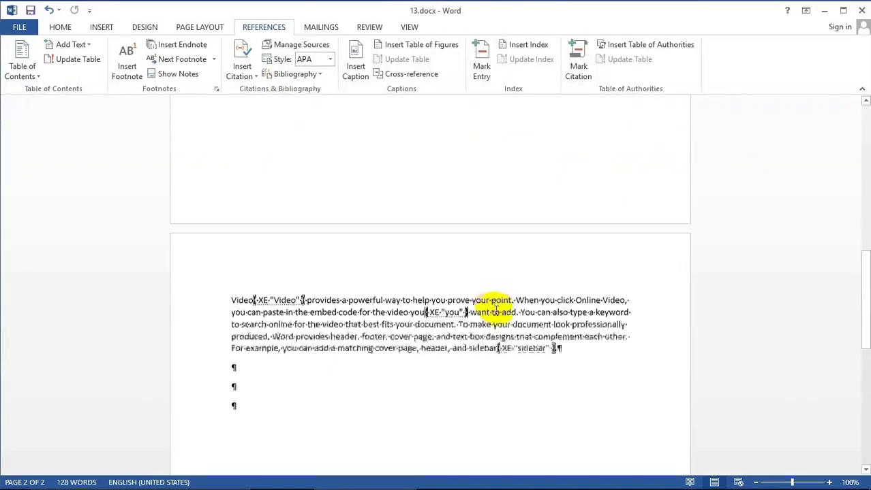
scroll(484, 296, up, 5)
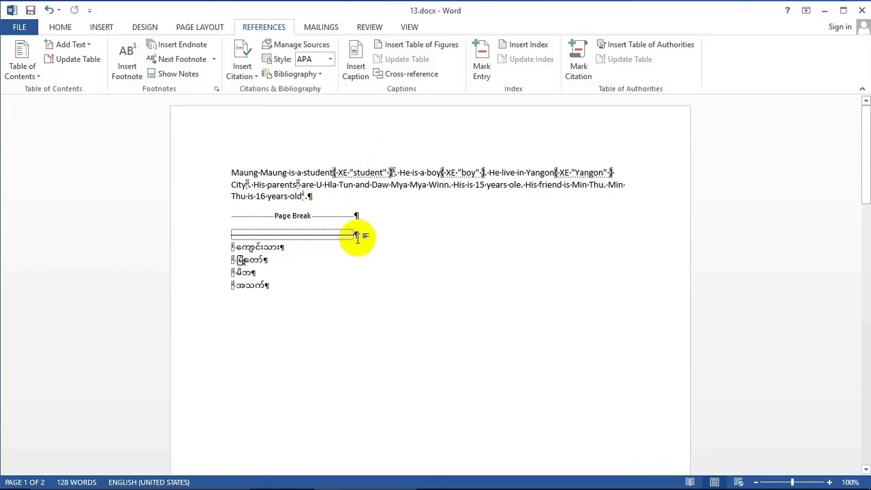
click(61, 28)
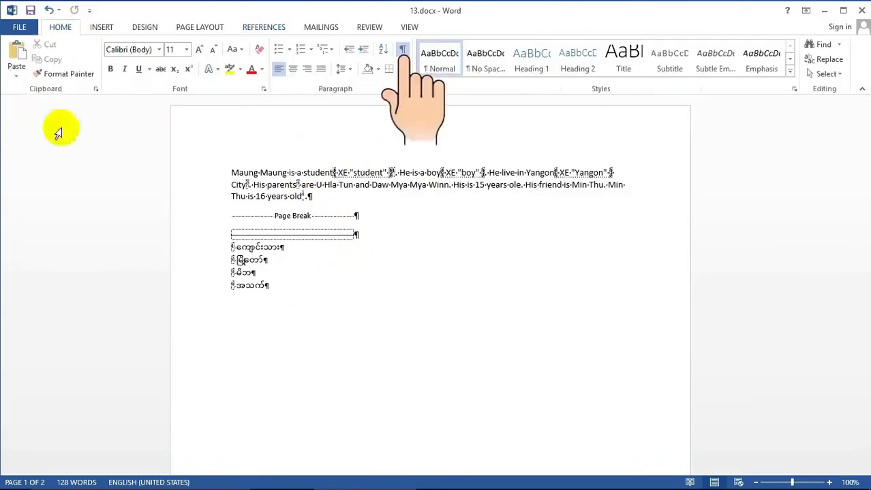
click(404, 52)
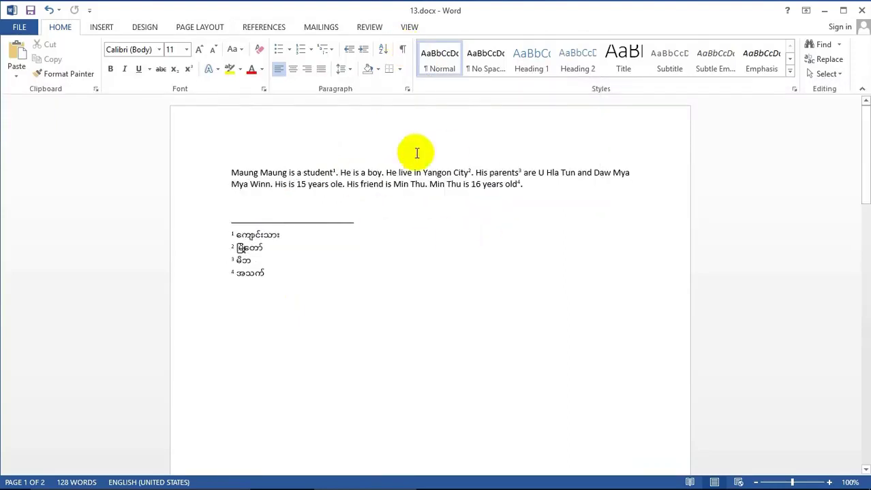
Step: Insert a page break after the sample paragraph on the second page to start a third page
drag(861, 187, 865, 348)
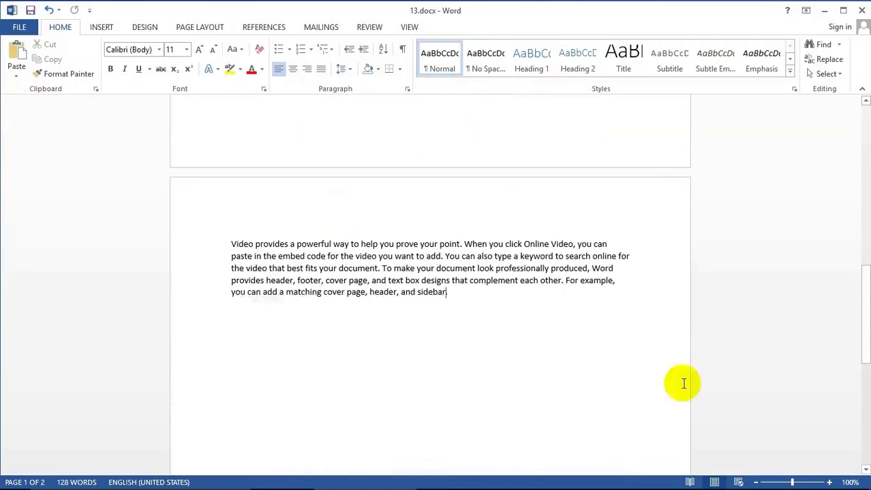
click(444, 295)
click(462, 293)
key(ctrl+Return)
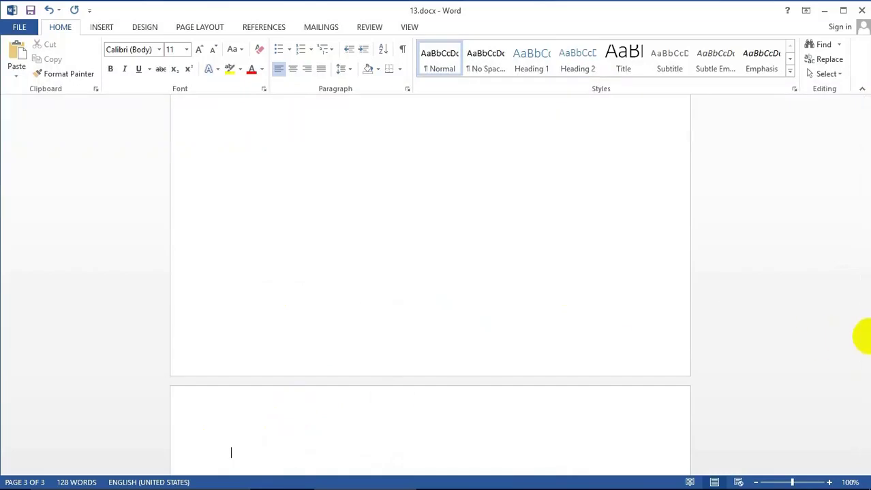
Step: Insert an indented three-column index of the marked entries on the blank third page
drag(864, 340, 864, 373)
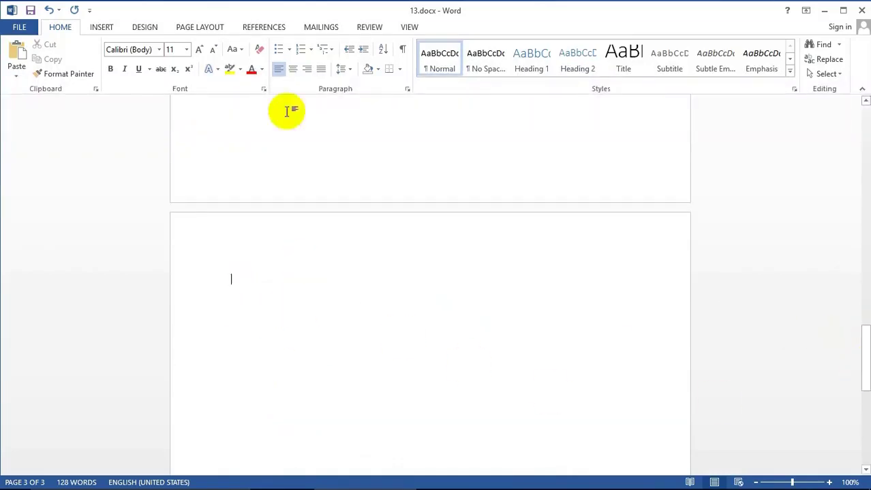
click(269, 27)
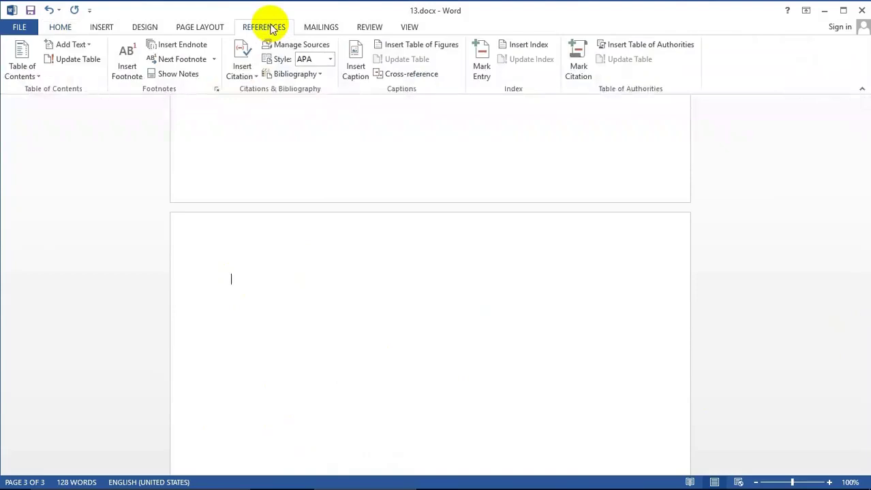
click(517, 45)
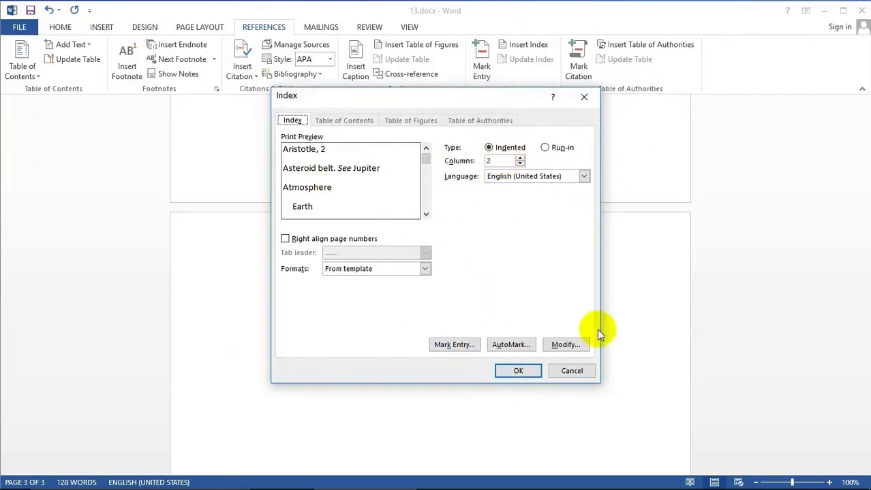
click(519, 372)
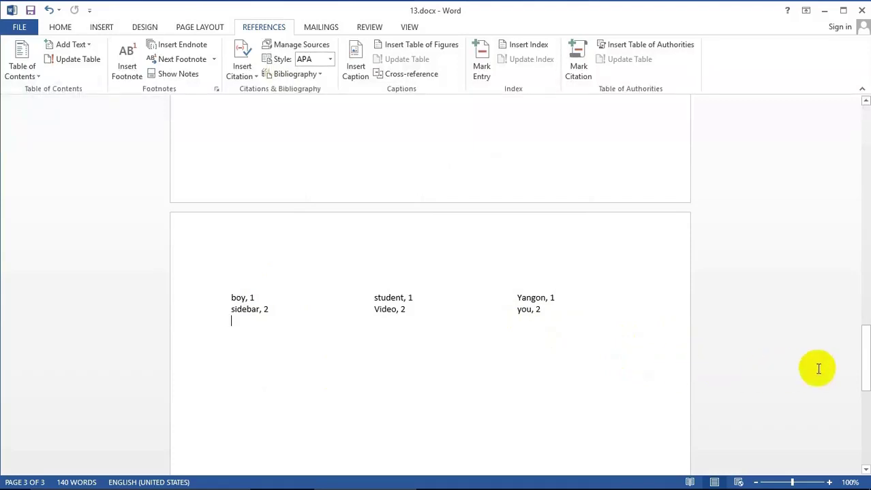
drag(864, 364, 851, 102)
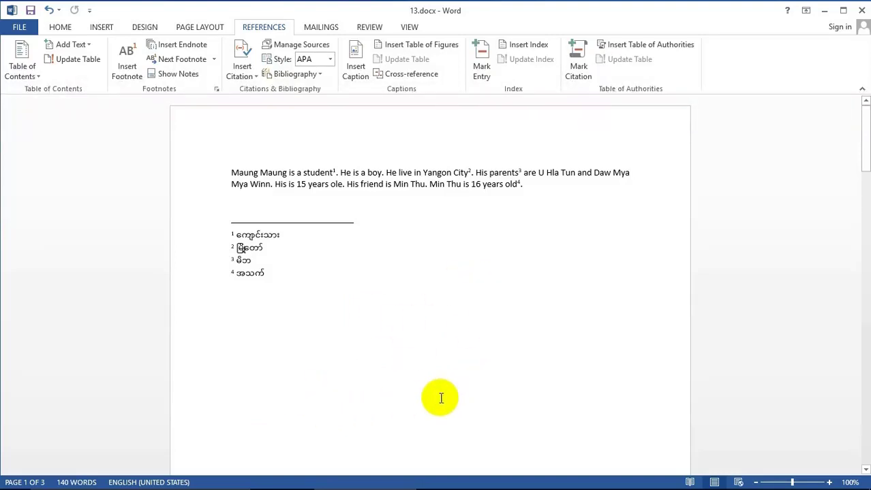
Step: Add a custom semitransparent diagonal text watermark reading "WTYT" to the document's pages
click(144, 27)
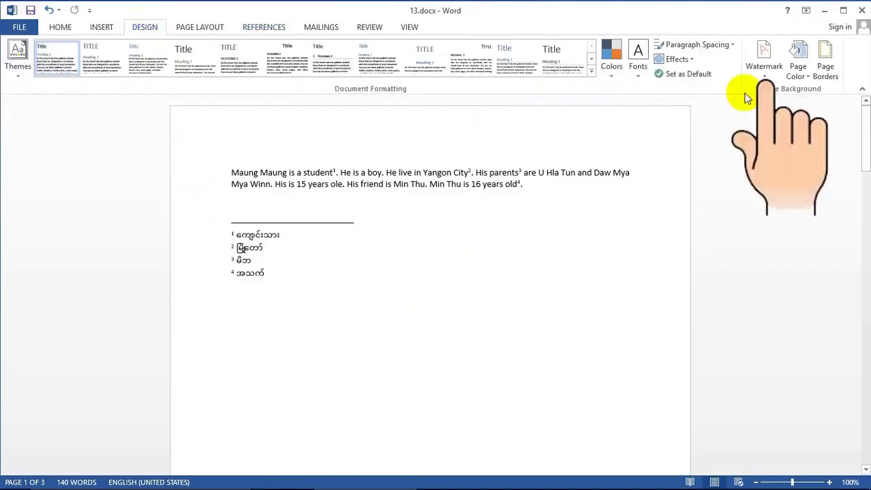
click(766, 63)
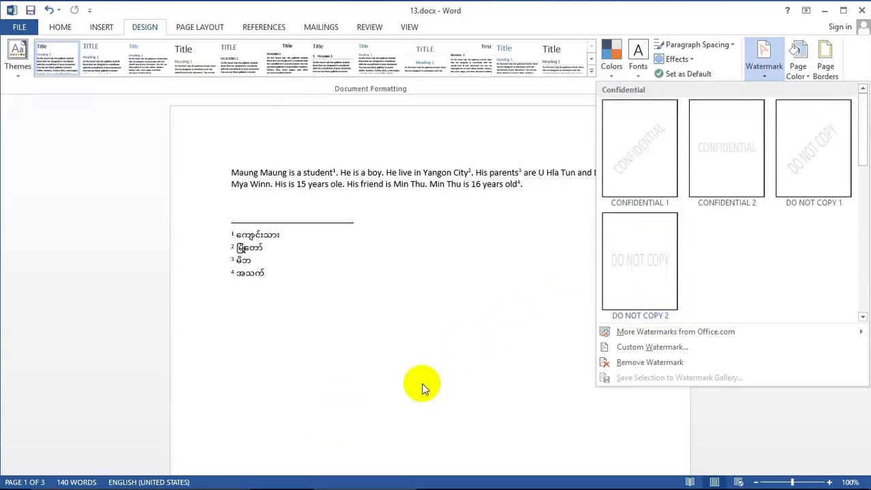
click(635, 348)
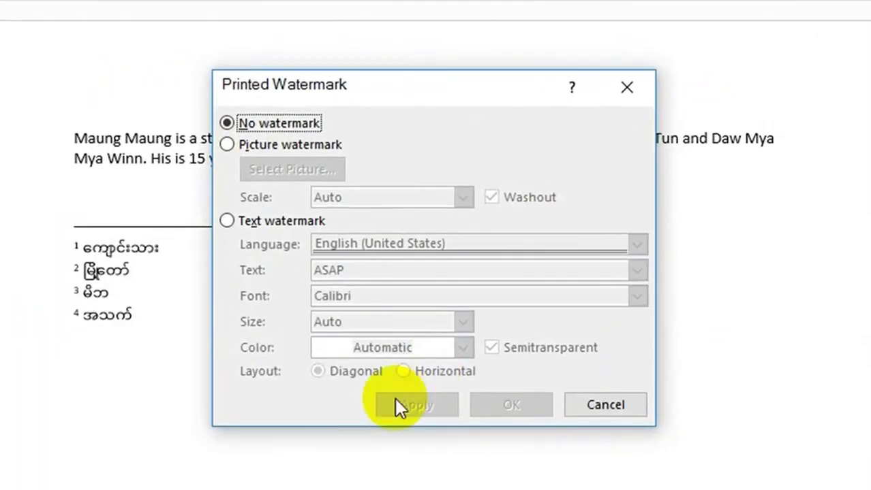
click(226, 221)
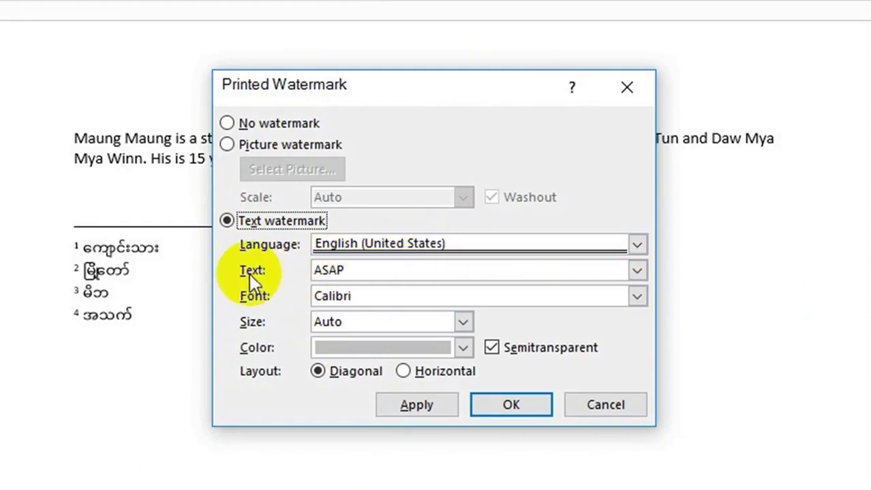
drag(360, 272, 308, 271)
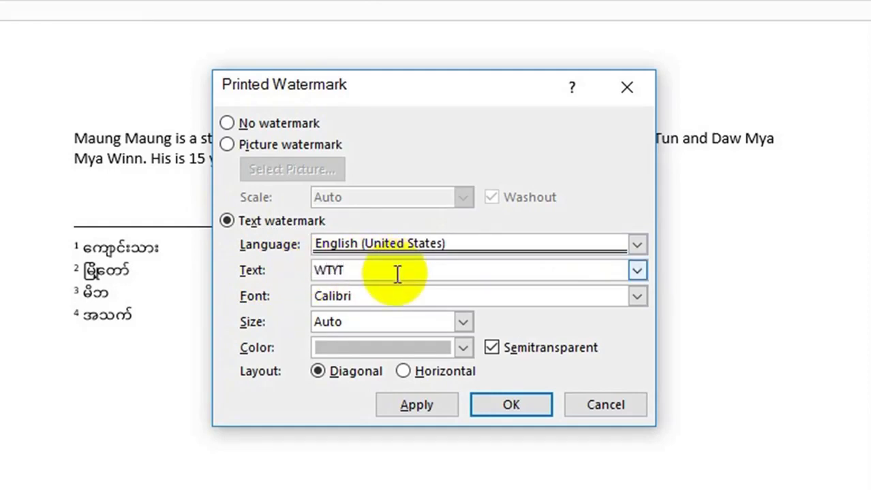
text(WTYT)
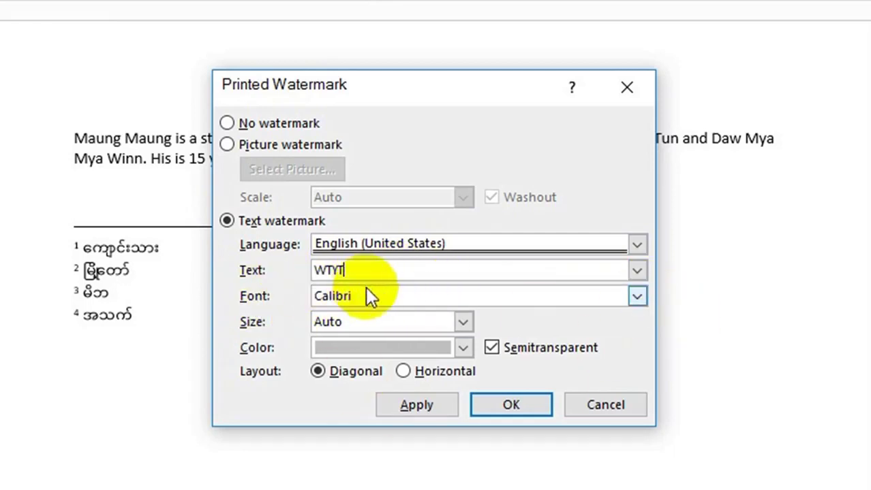
click(510, 406)
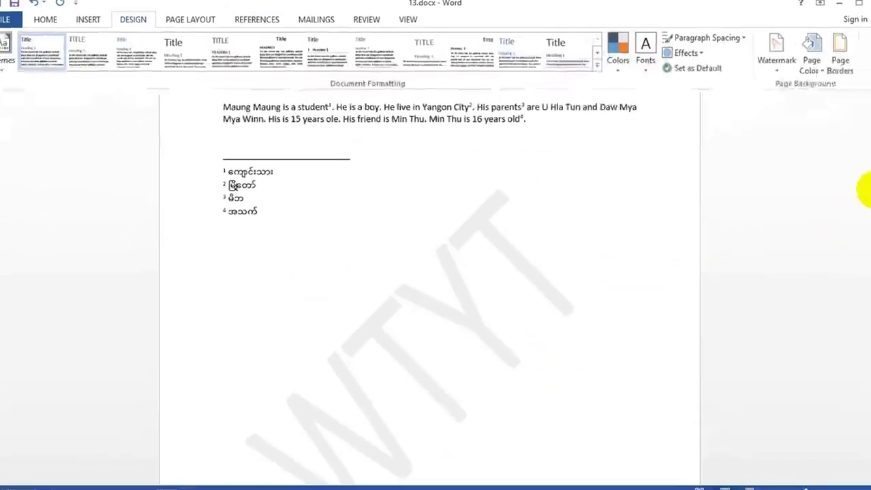
Step: Check the watermark across the document's pages and remove it
scroll(864, 174, down, 15)
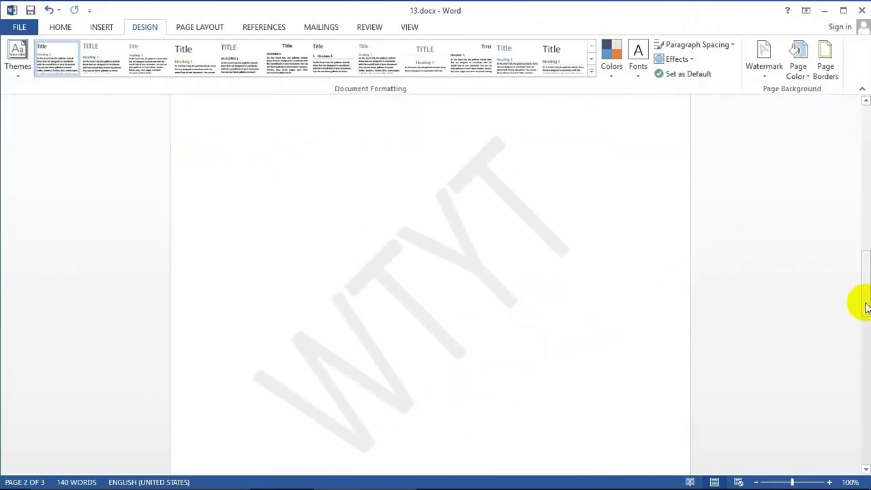
drag(865, 306, 865, 184)
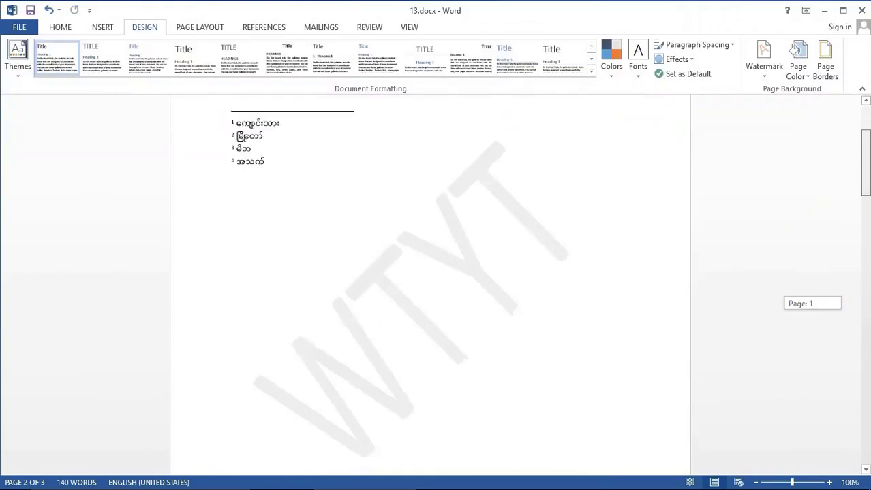
scroll(280, 306, down, 1)
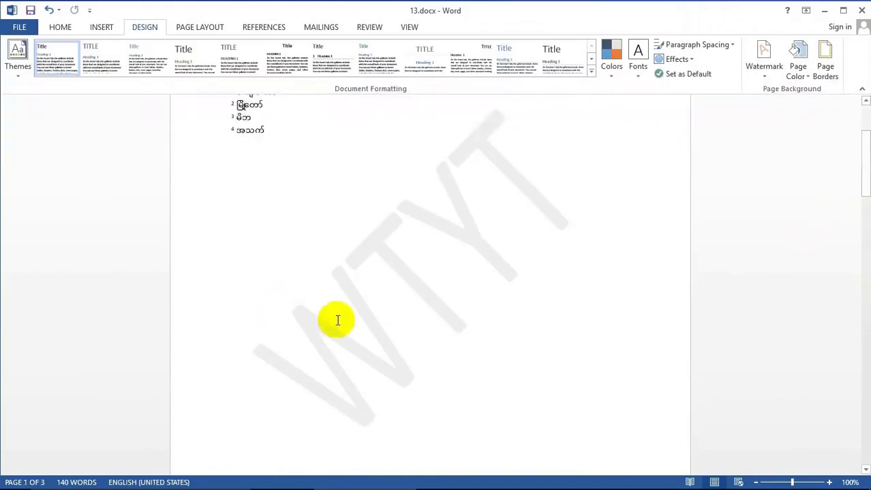
click(766, 75)
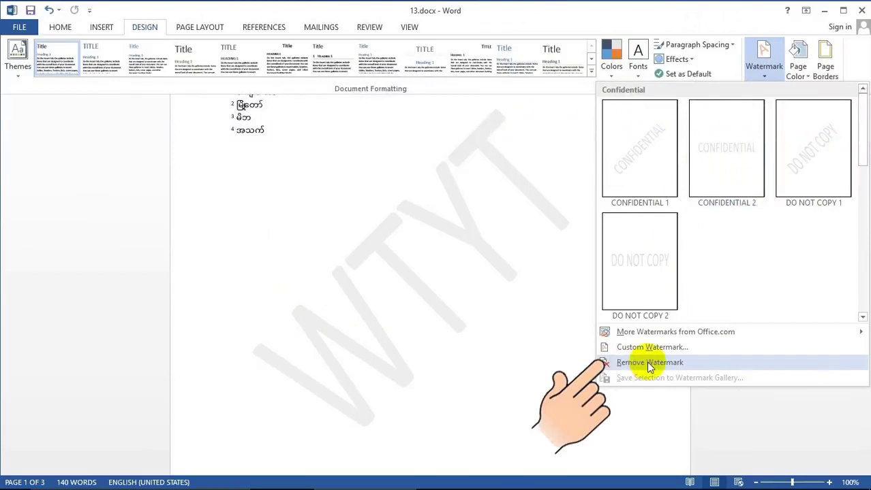
click(626, 363)
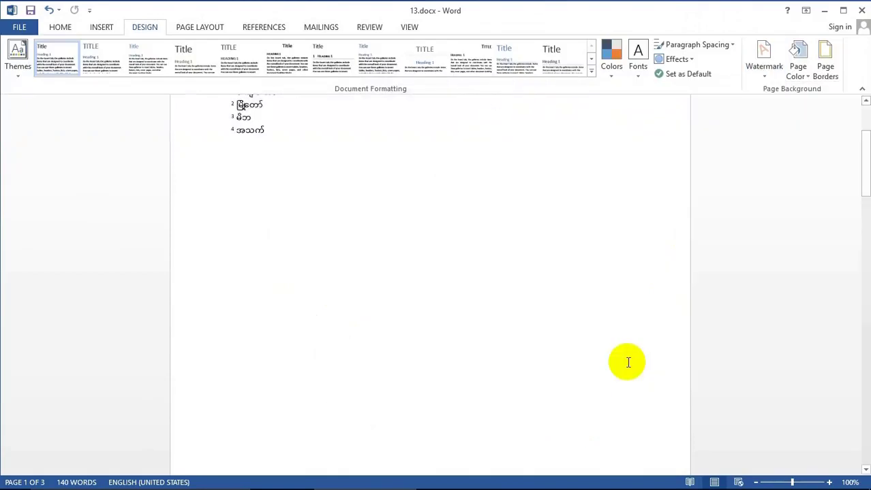